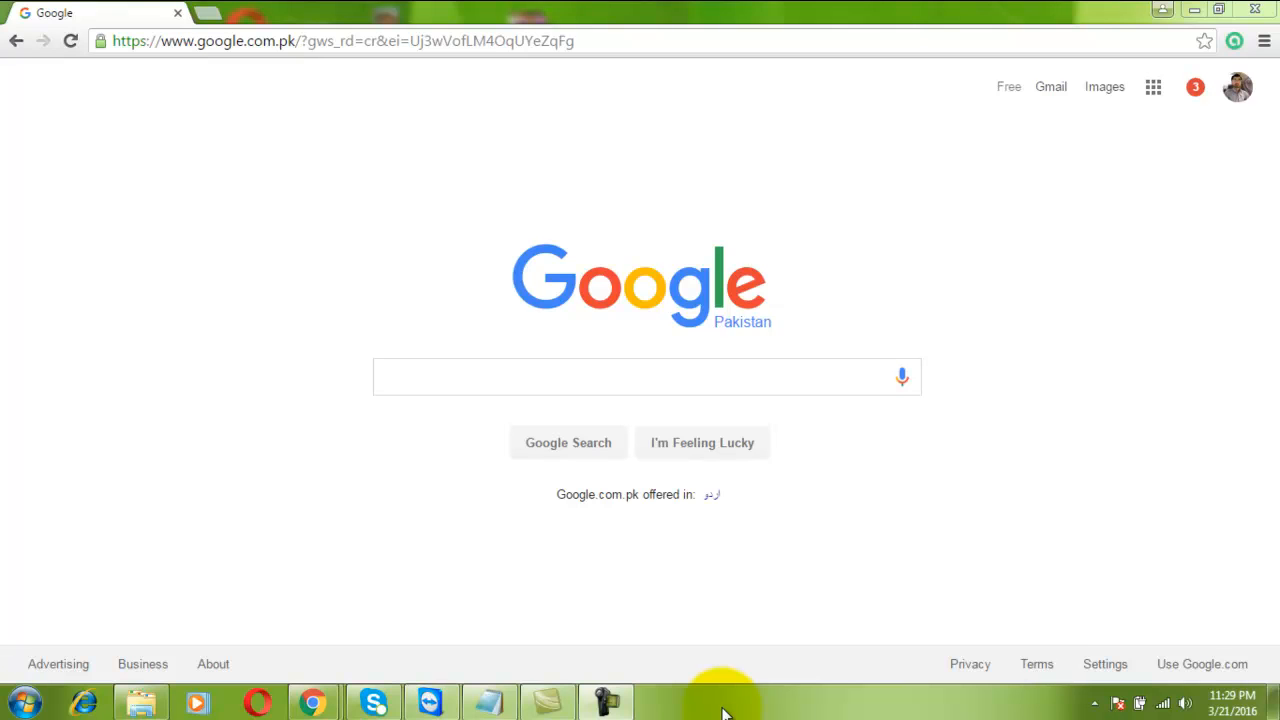
Search Google for "map maker"
click(574, 369)
text(map)
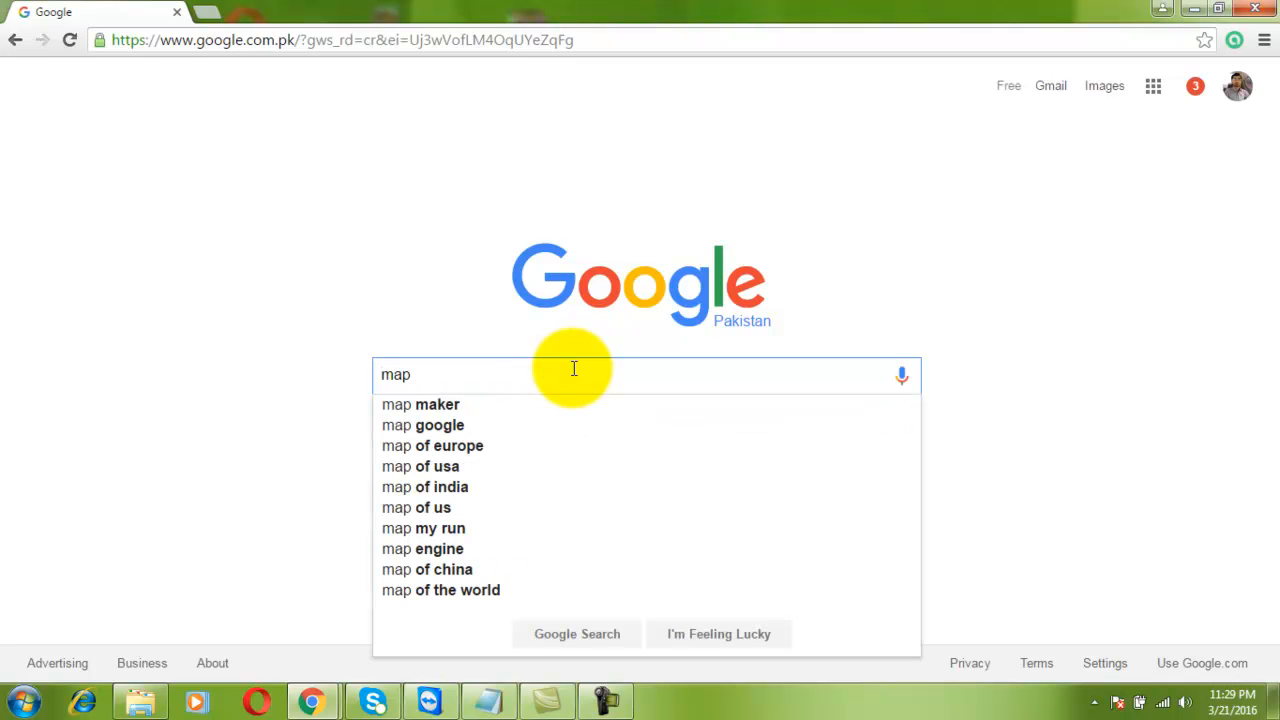
key(Down)
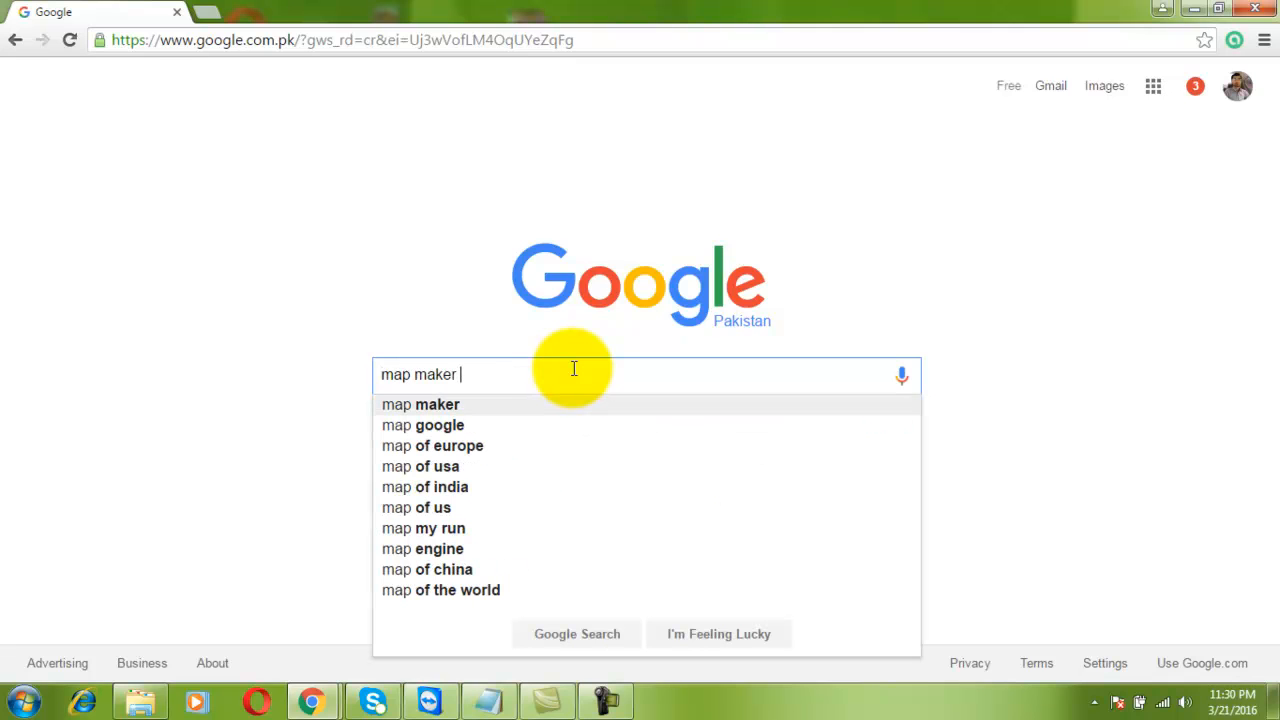
key(Return)
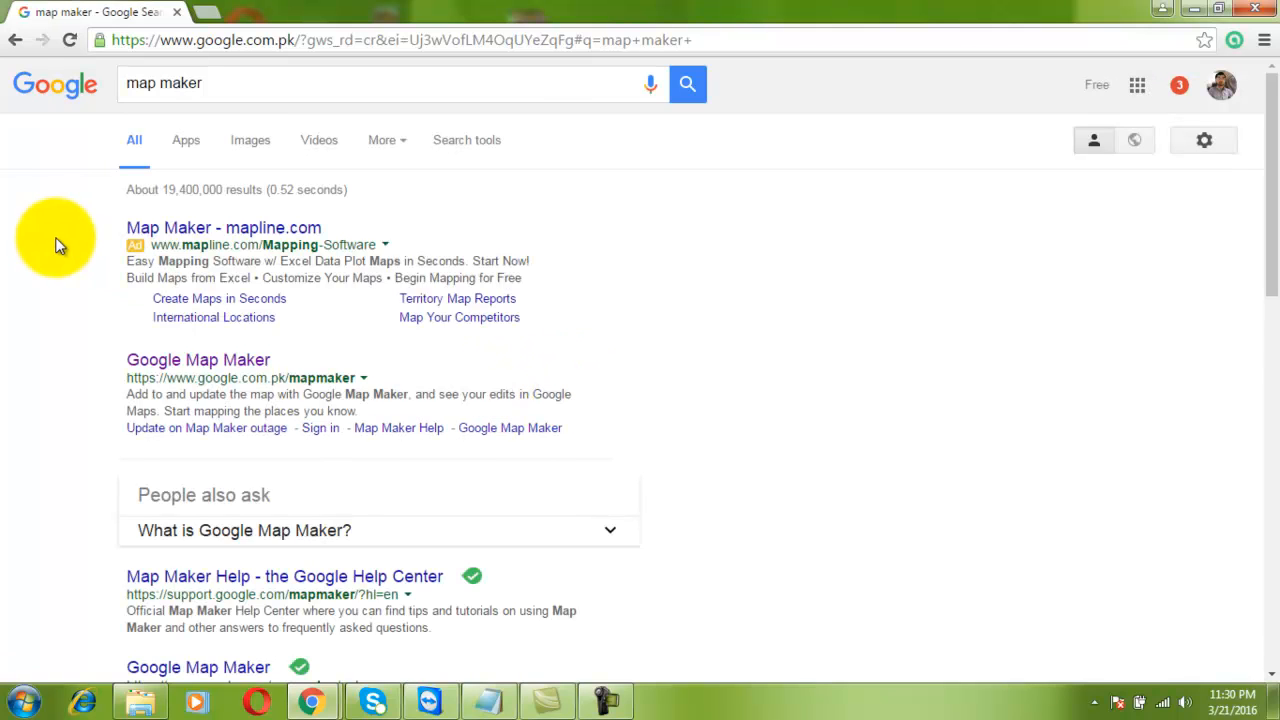
Open the Google Map Maker site from the results and dismiss its introduction, choosing not to show it again
click(177, 358)
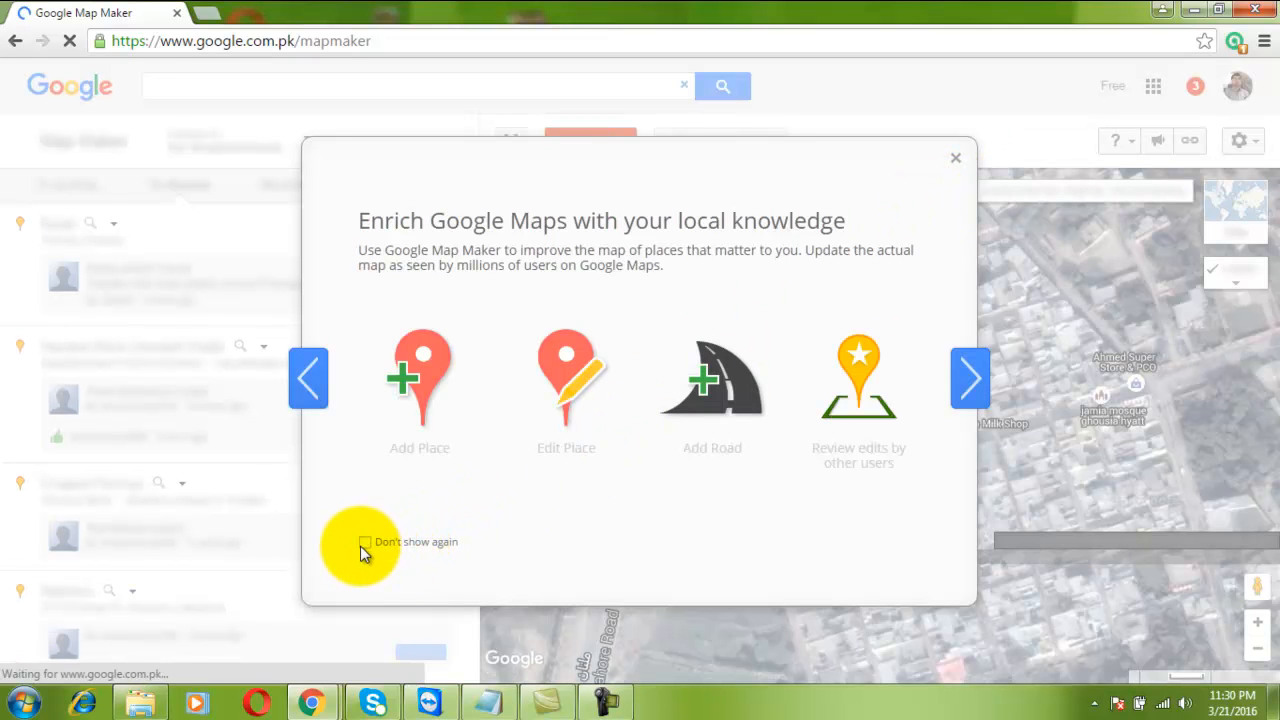
click(366, 541)
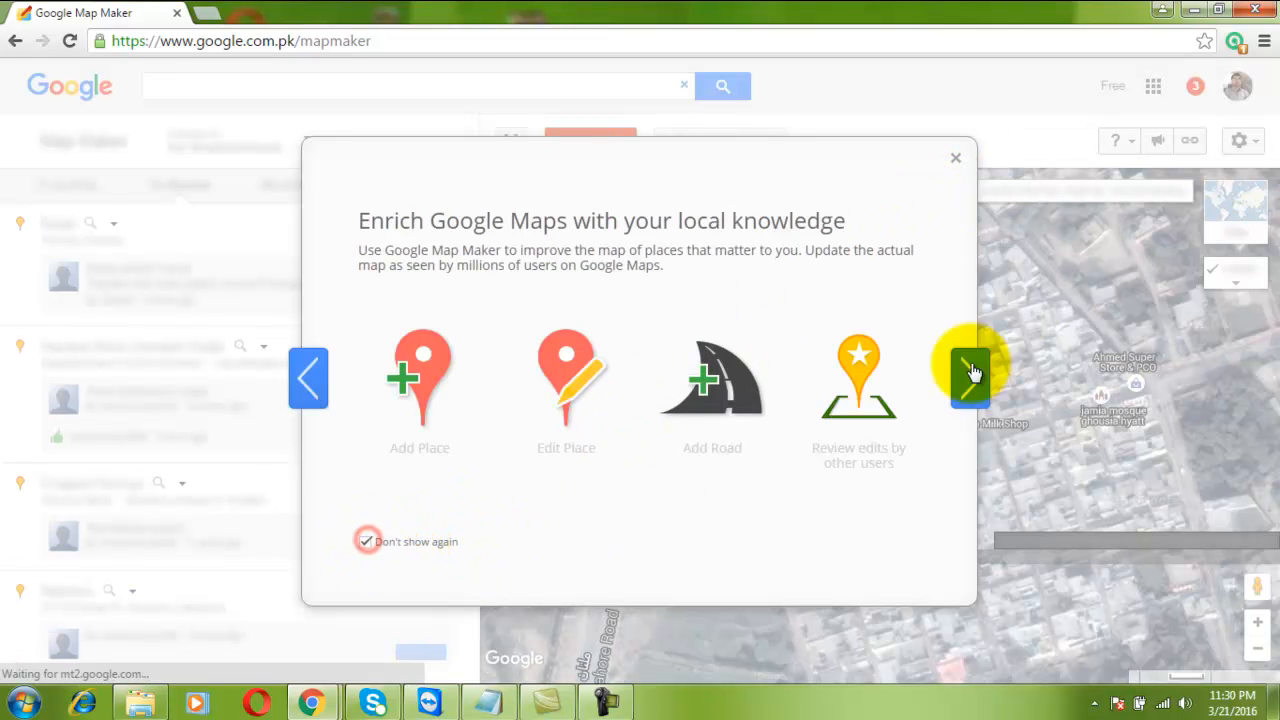
click(955, 162)
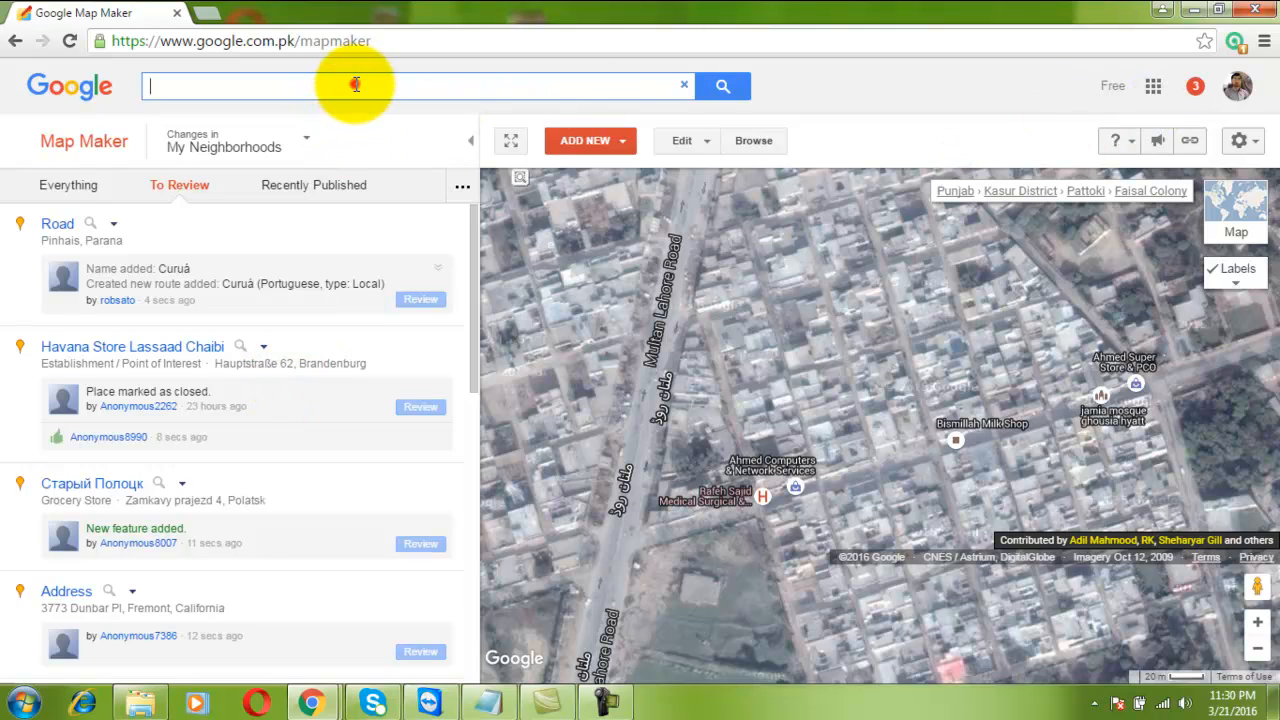
Search the map for "faisal coluny pattoki punjab pakistan"
scroll(762, 374, down, 2)
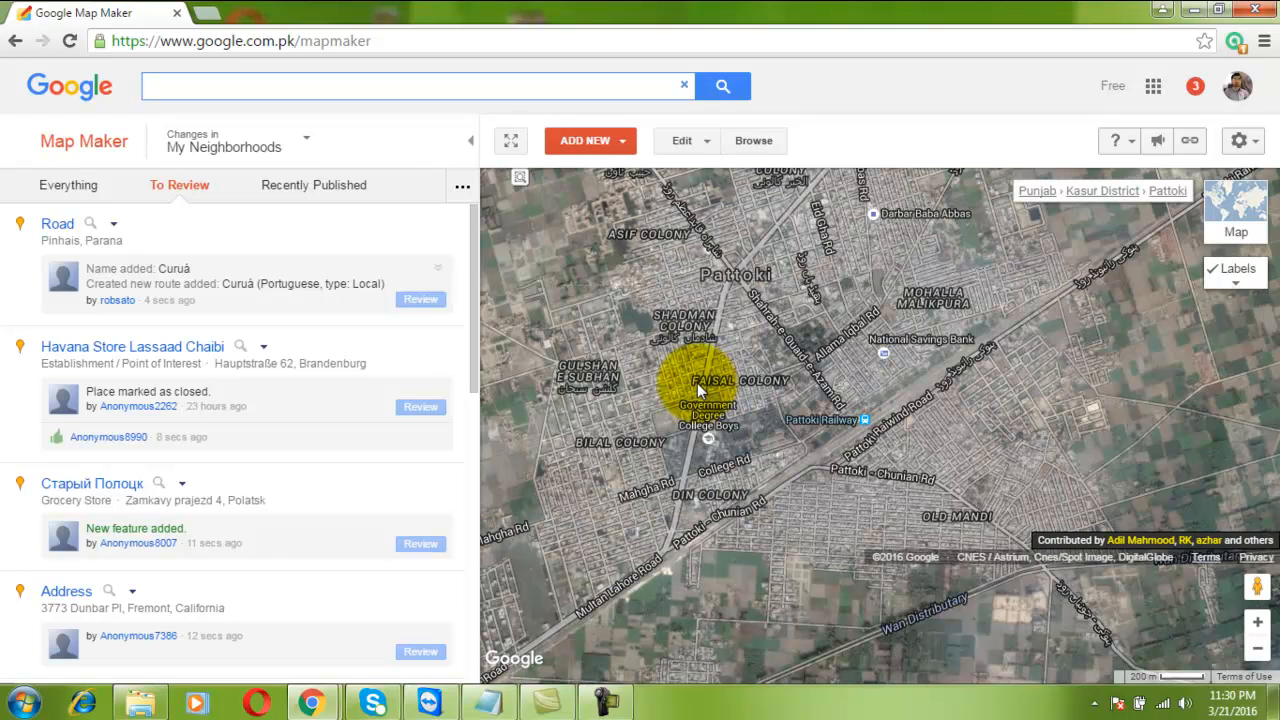
scroll(697, 383, down, 1)
click(327, 91)
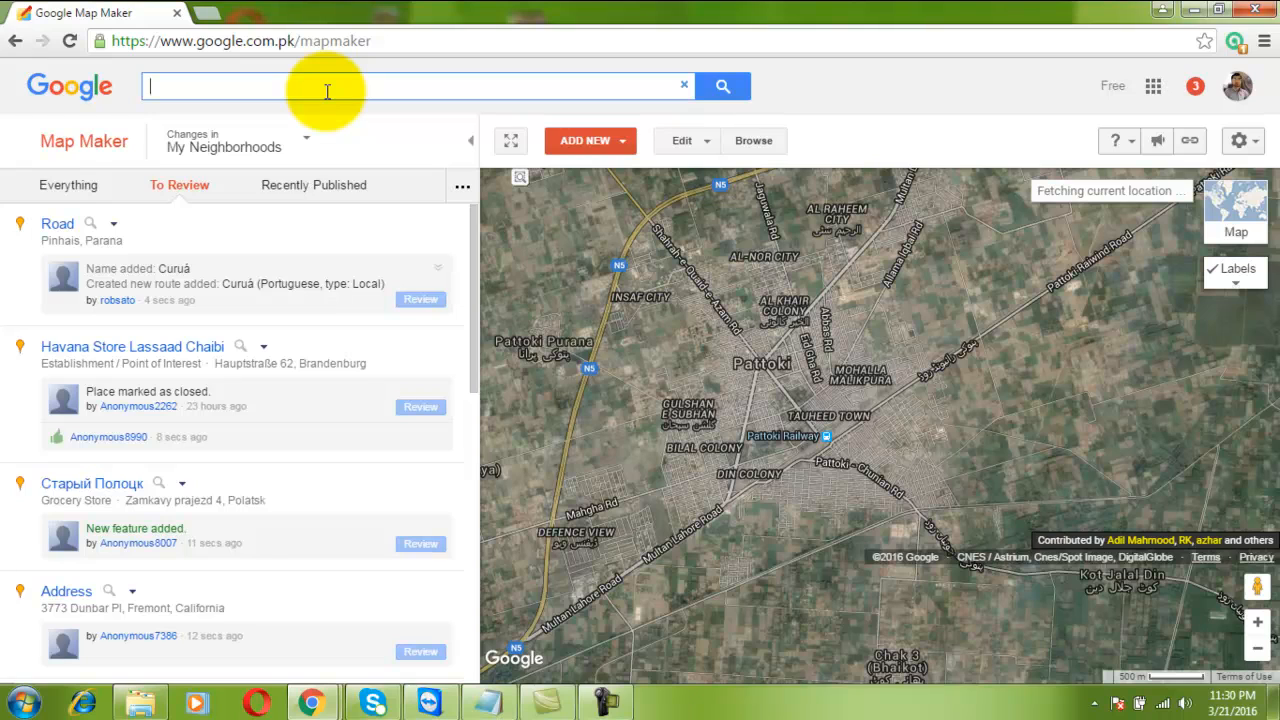
text(fais)
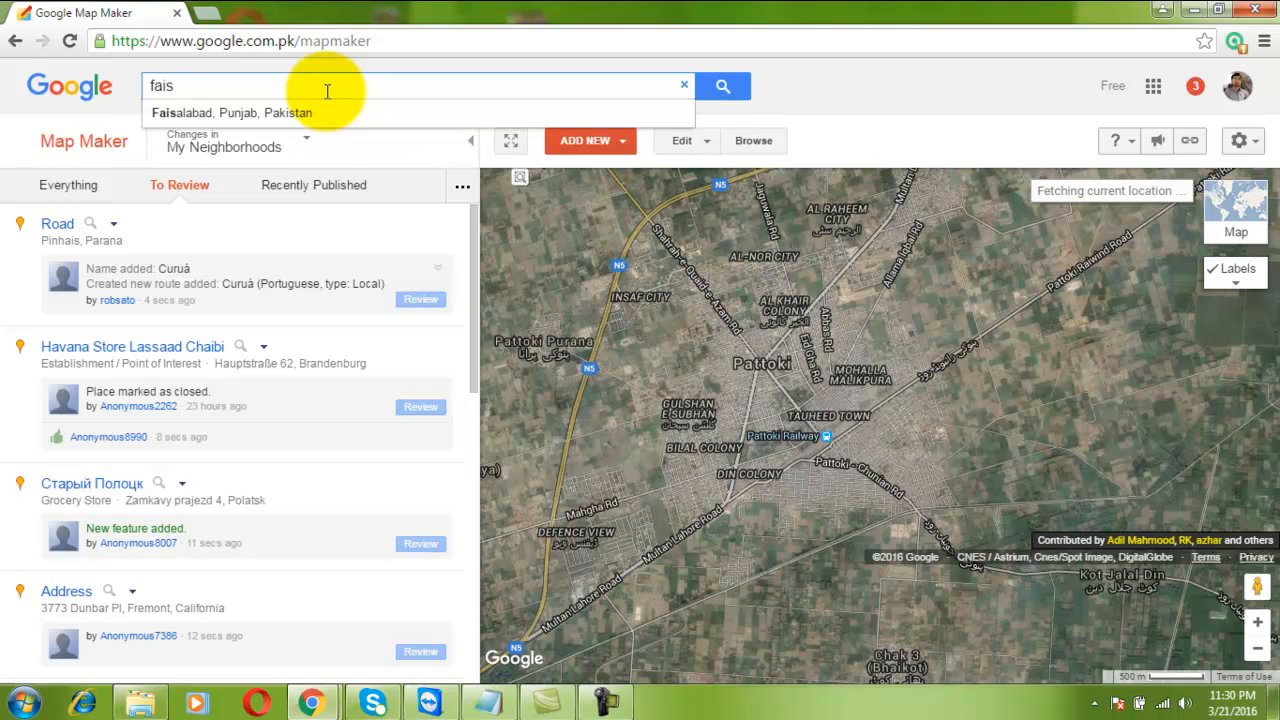
text(al)
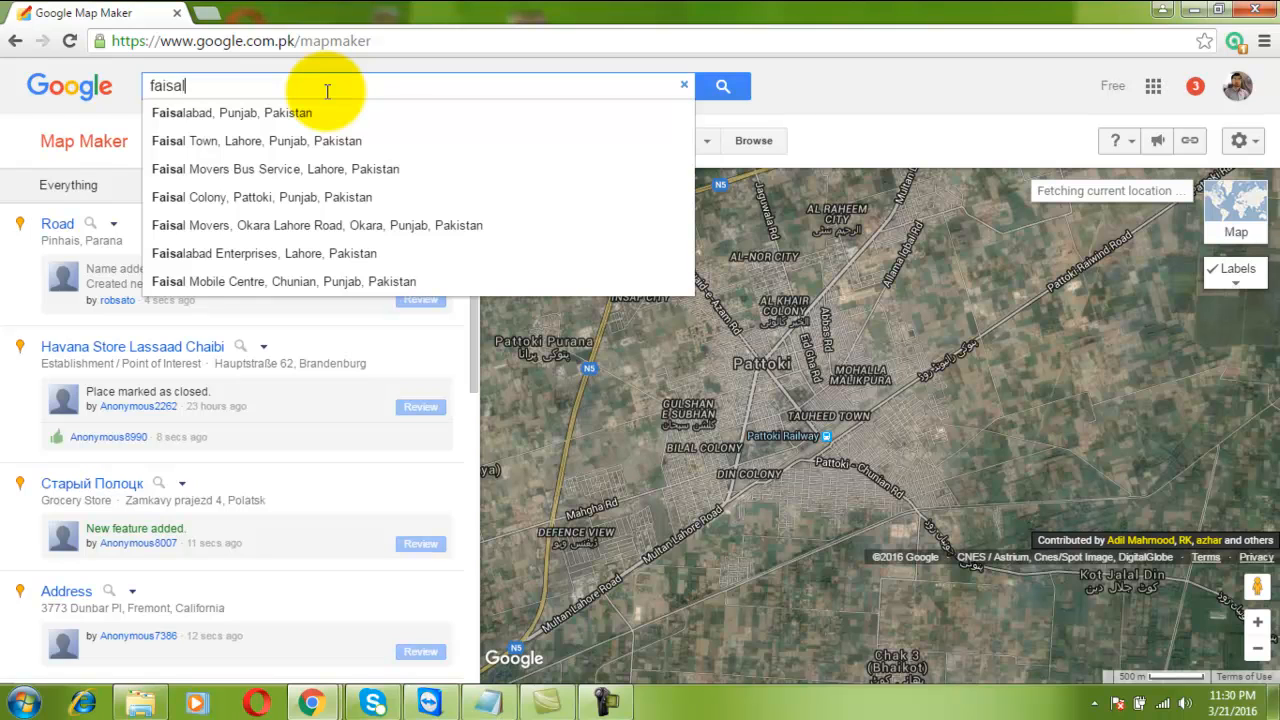
text( coluny )
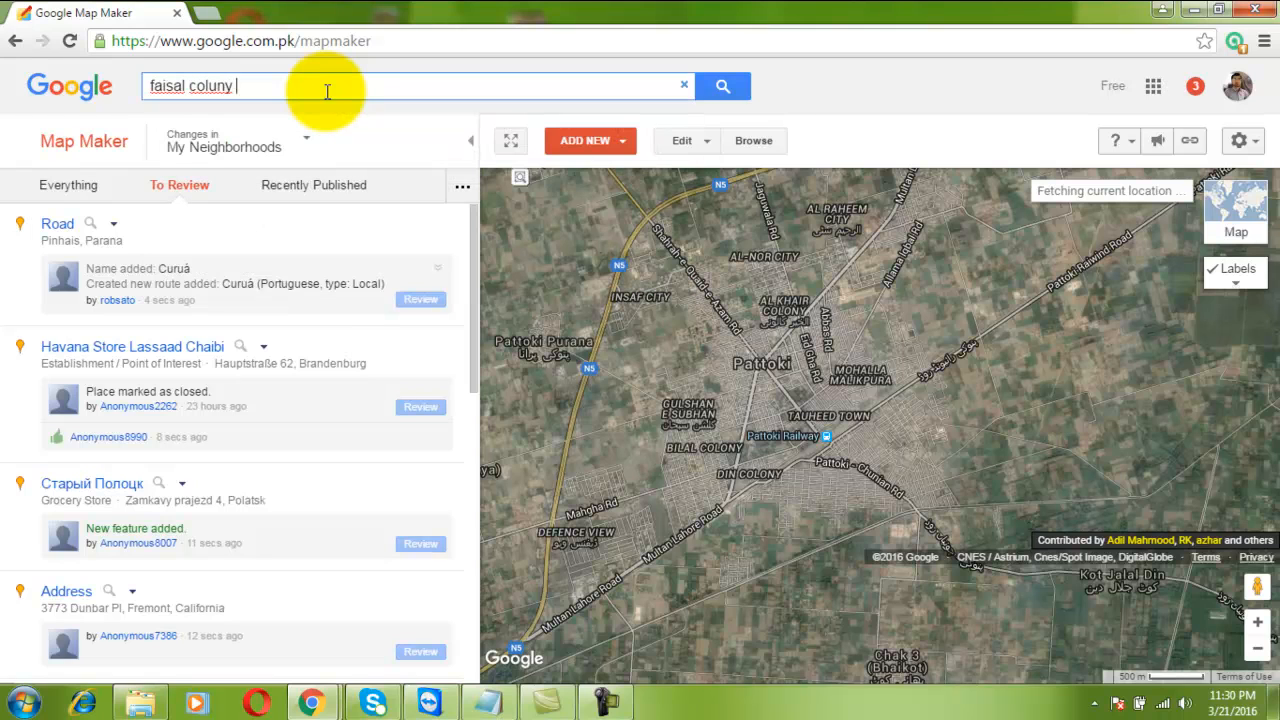
text(pattoki punjab paki)
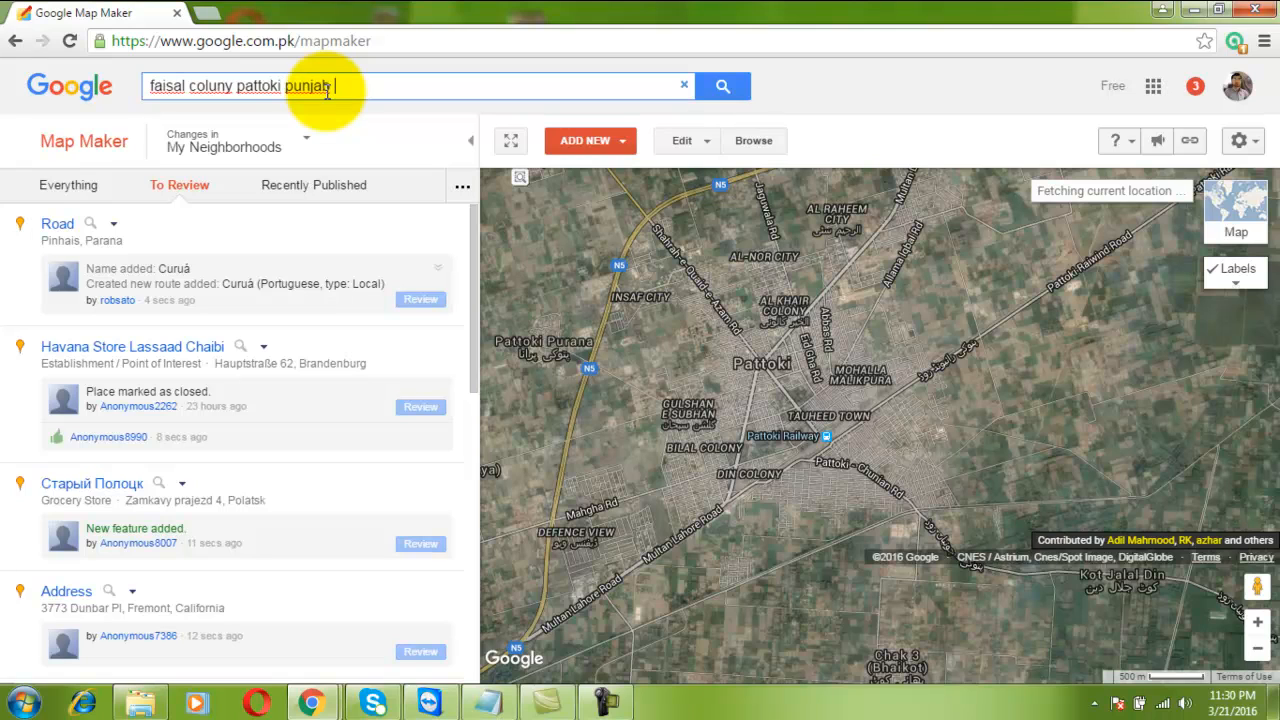
text(stan)
key(Return)
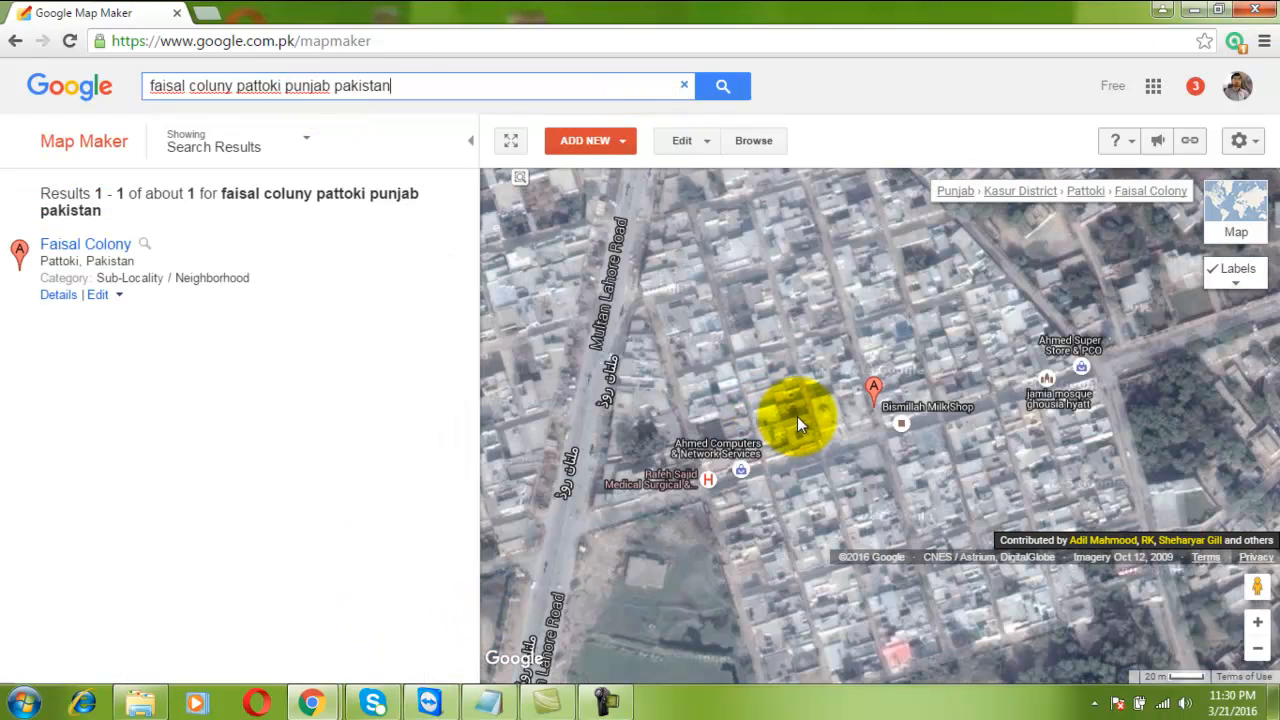
Examine the streets and labelled shops around the Faisal Colony marker, from Multan Lahore Road to Ahmed Super Store & PCO
scroll(797, 416, down, 1)
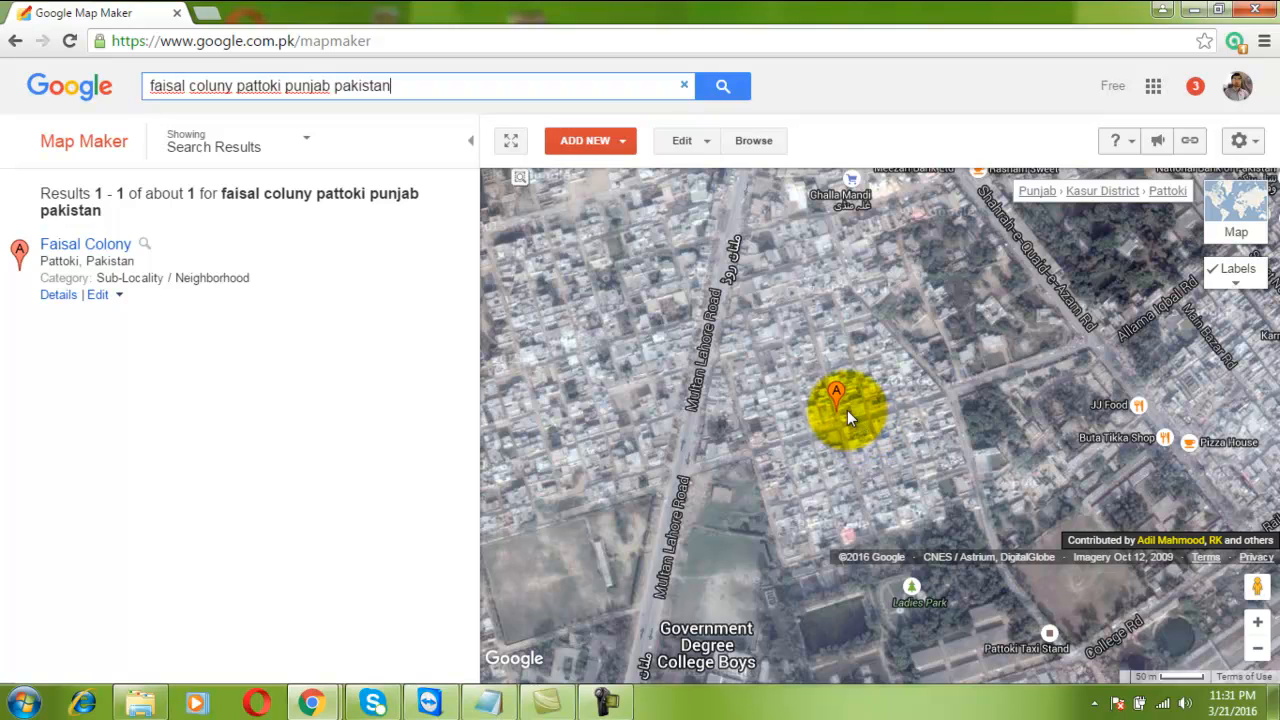
scroll(784, 435, up, 3)
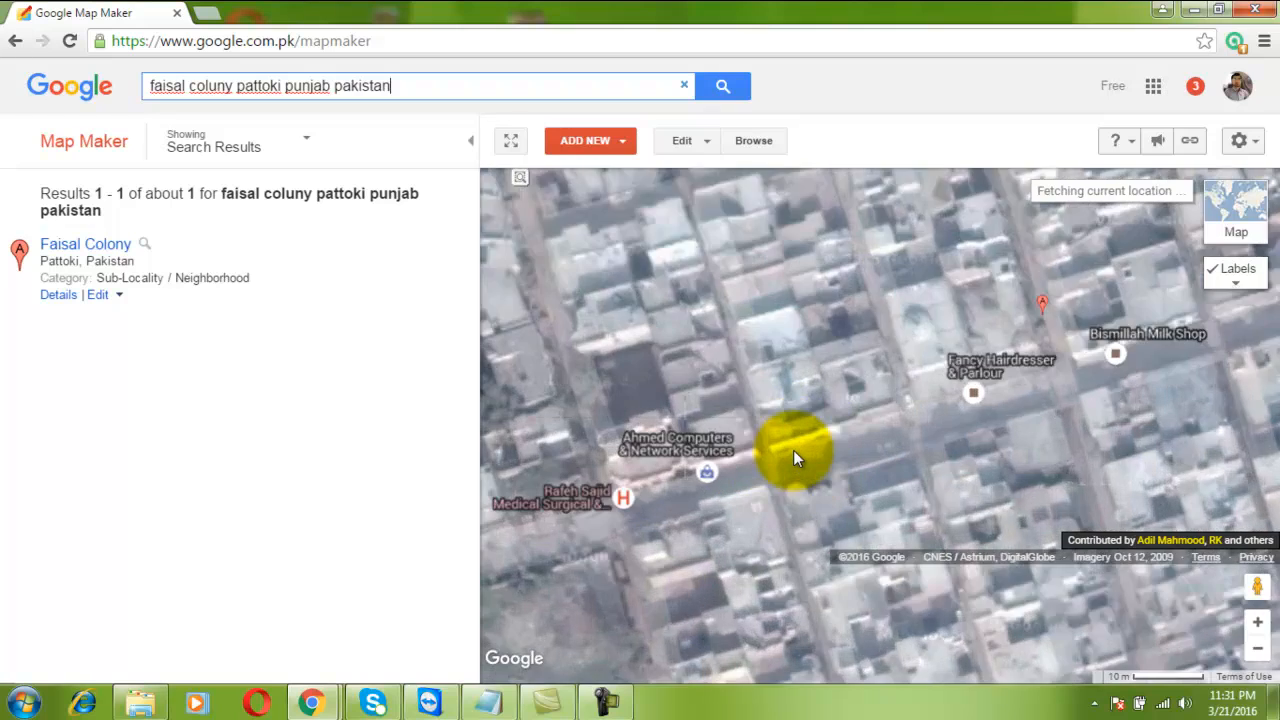
scroll(795, 458, down, 1)
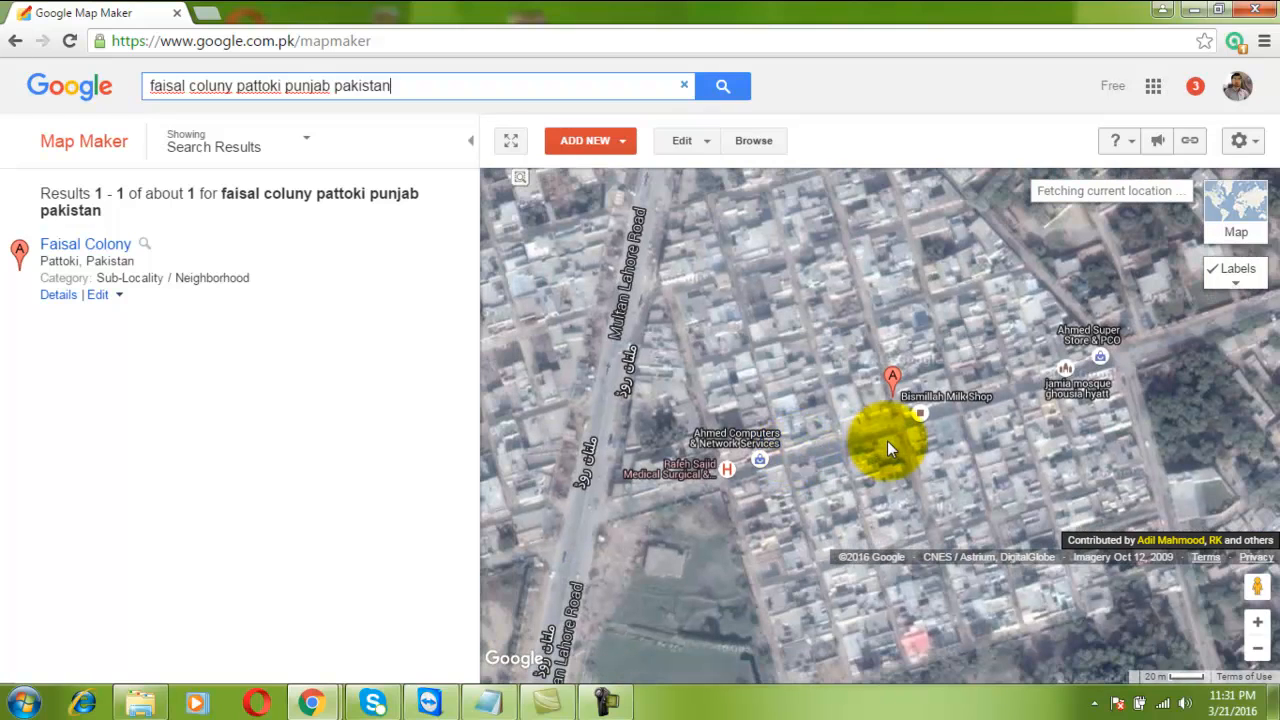
mouse_move(893, 474)
mouse_down()
mouse_move(866, 470)
mouse_move(826, 430)
mouse_move(900, 423)
mouse_up()
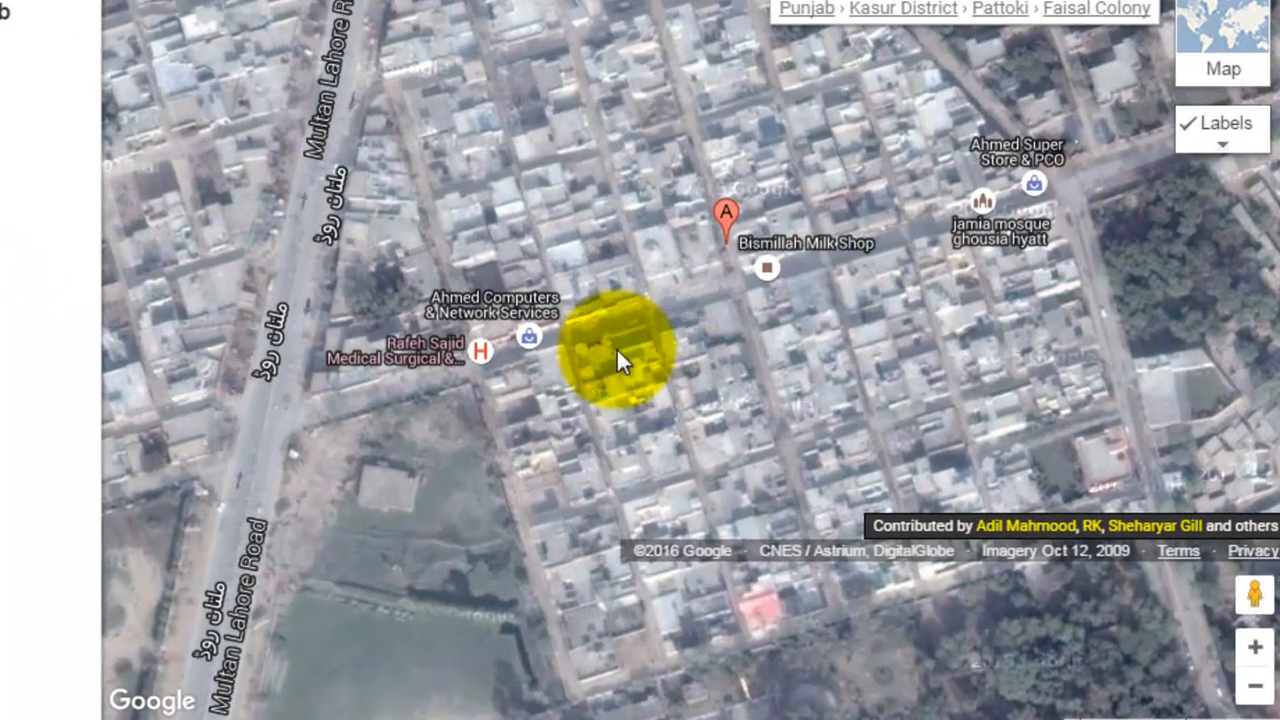
drag(842, 416, 827, 419)
drag(615, 348, 443, 420)
double_click(307, 400)
scroll(270, 421, down, 2)
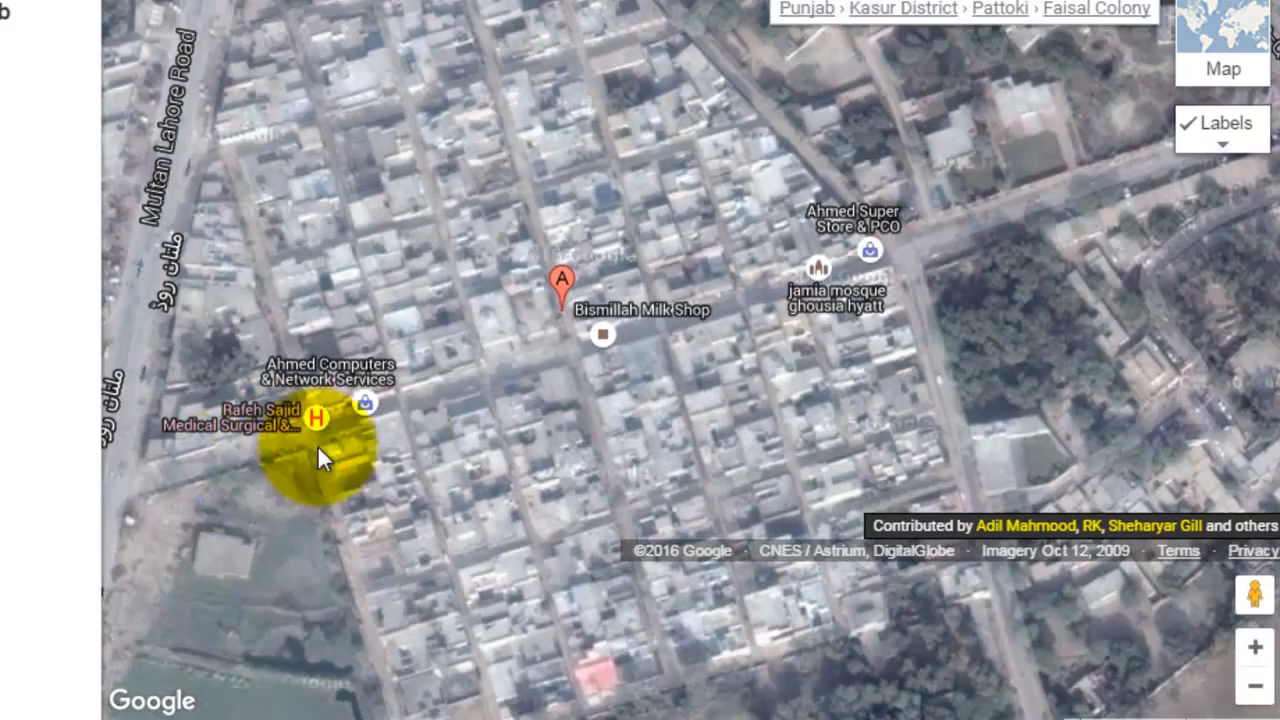
drag(666, 346, 743, 340)
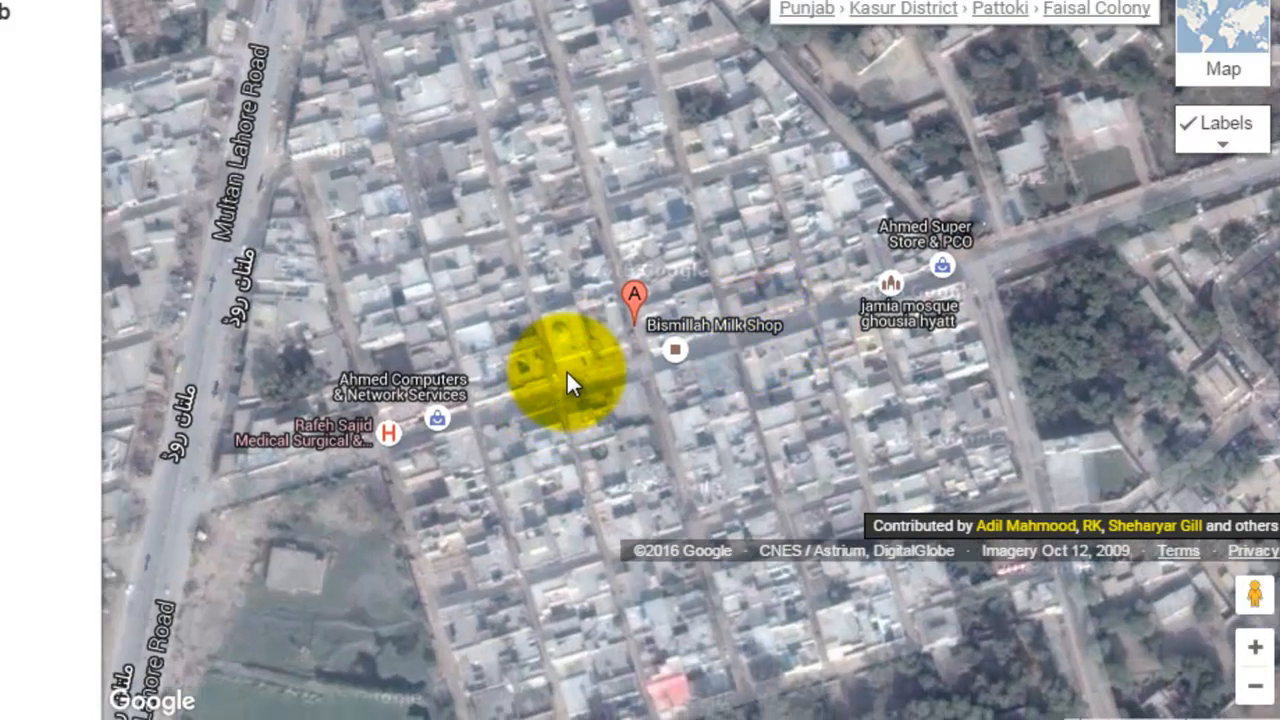
scroll(566, 370, up, 1)
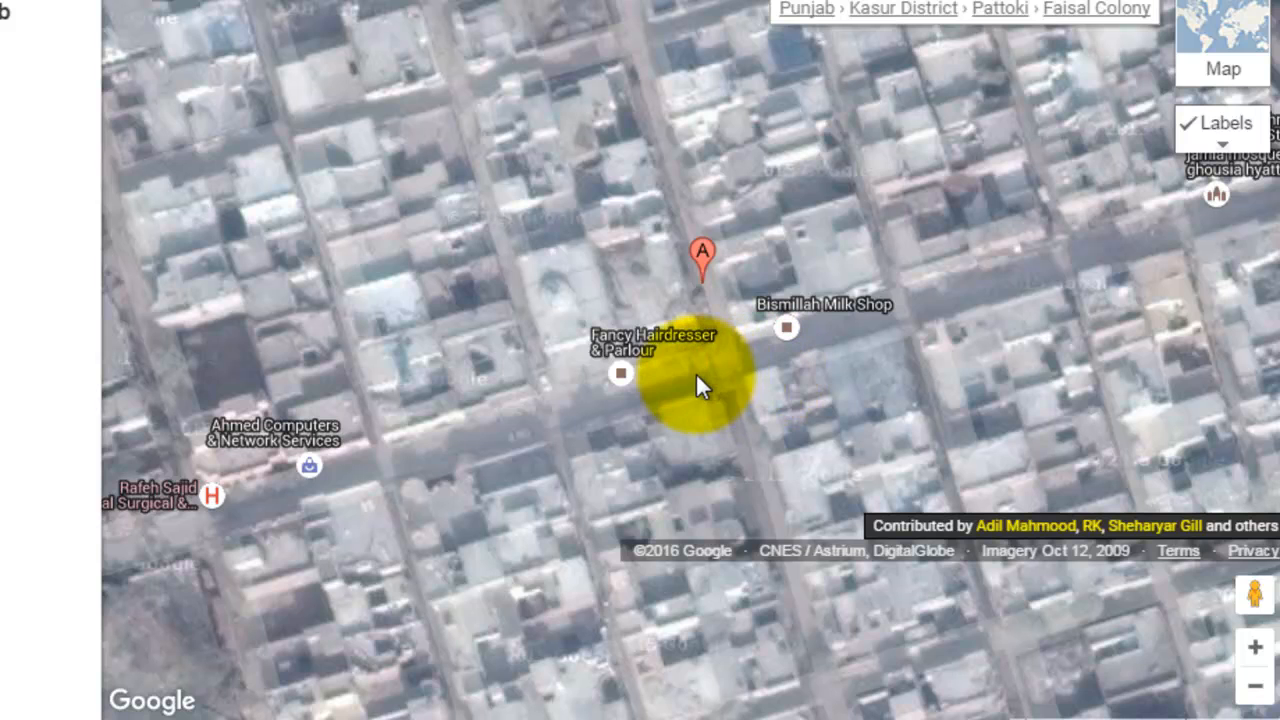
scroll(680, 375, up, 1)
drag(582, 263, 571, 334)
scroll(634, 386, down, 1)
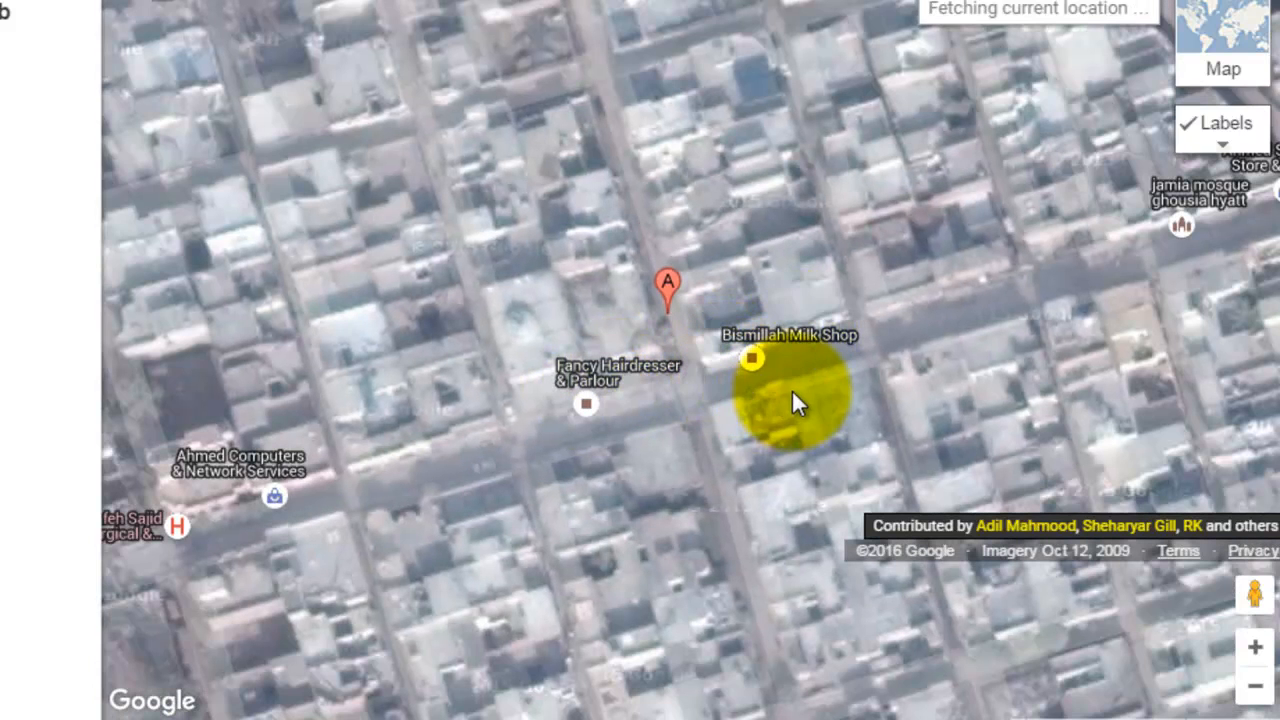
drag(830, 282, 548, 366)
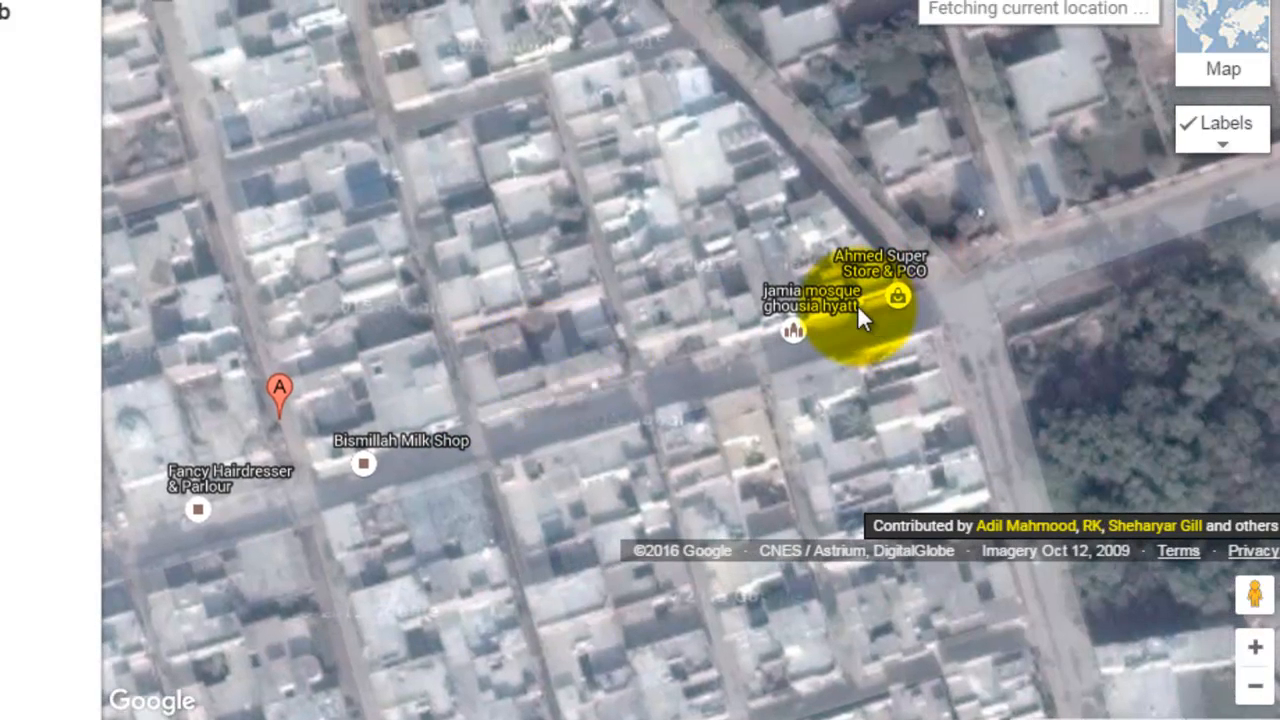
mouse_move(668, 363)
mouse_down()
mouse_move(677, 340)
mouse_move(857, 314)
mouse_move(915, 283)
mouse_up()
drag(549, 407, 592, 412)
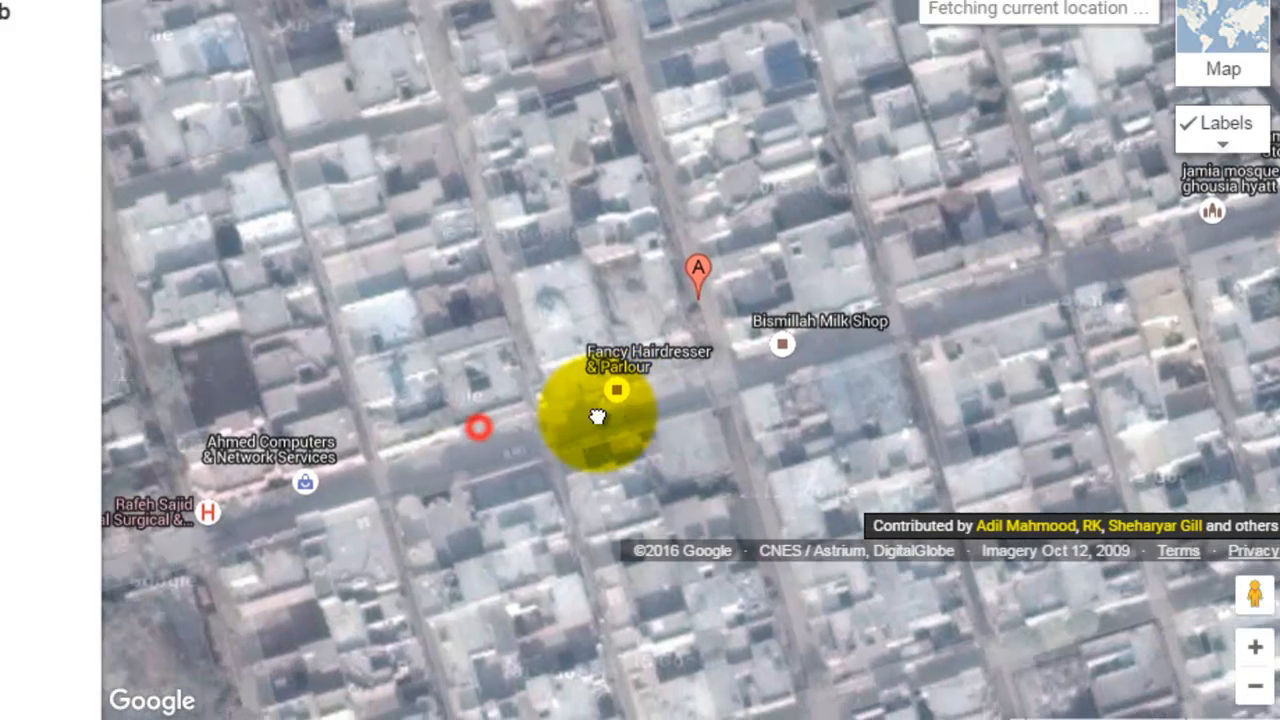
scroll(529, 332, up, 1)
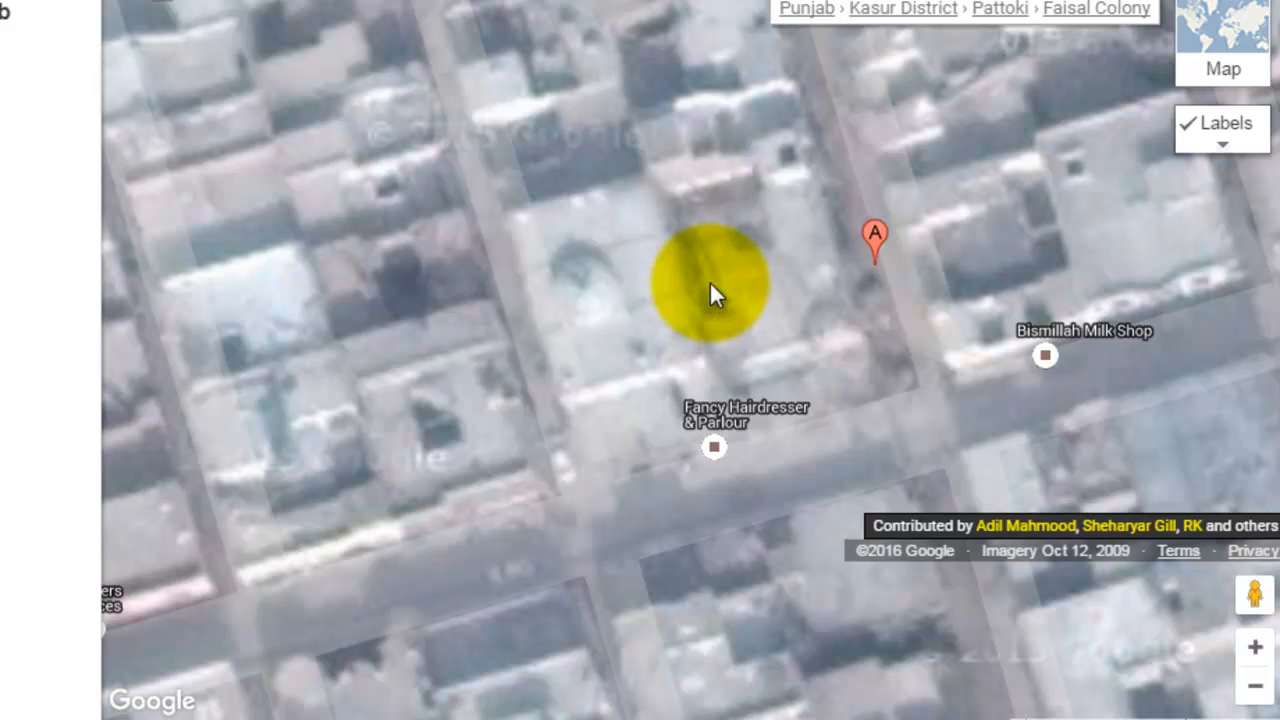
scroll(703, 285, down, 1)
drag(697, 271, 635, 279)
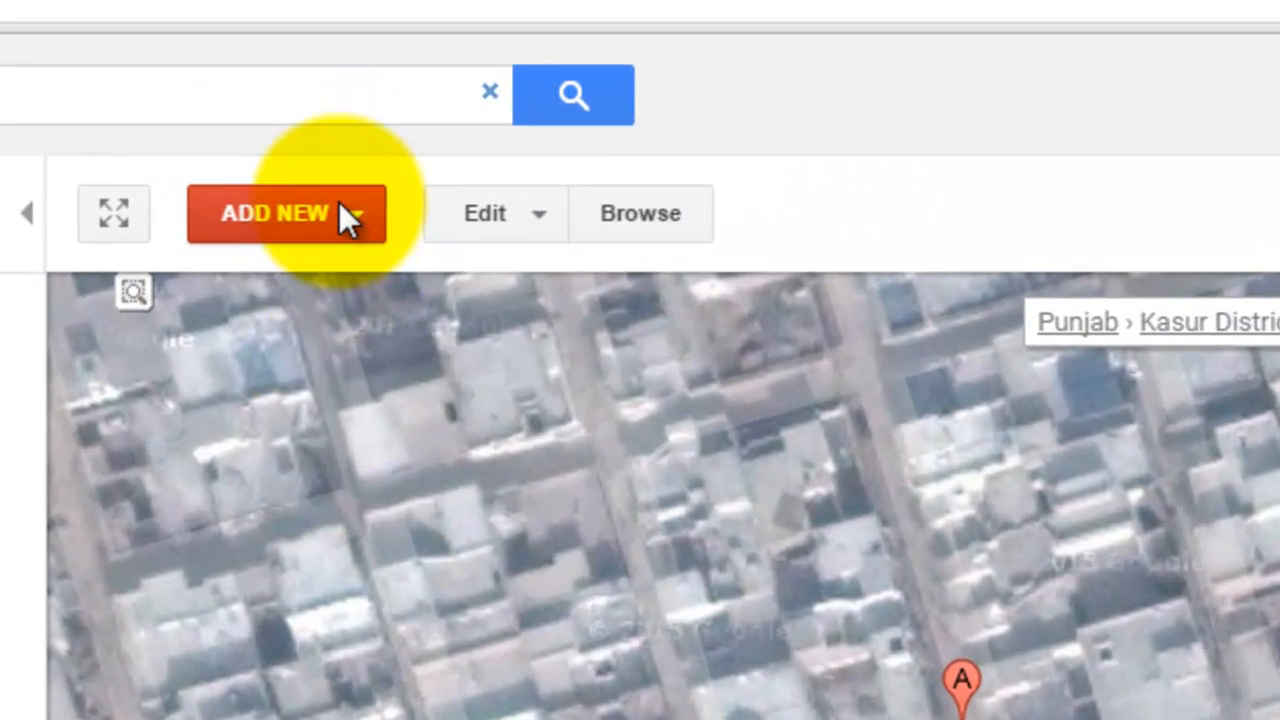
click(330, 212)
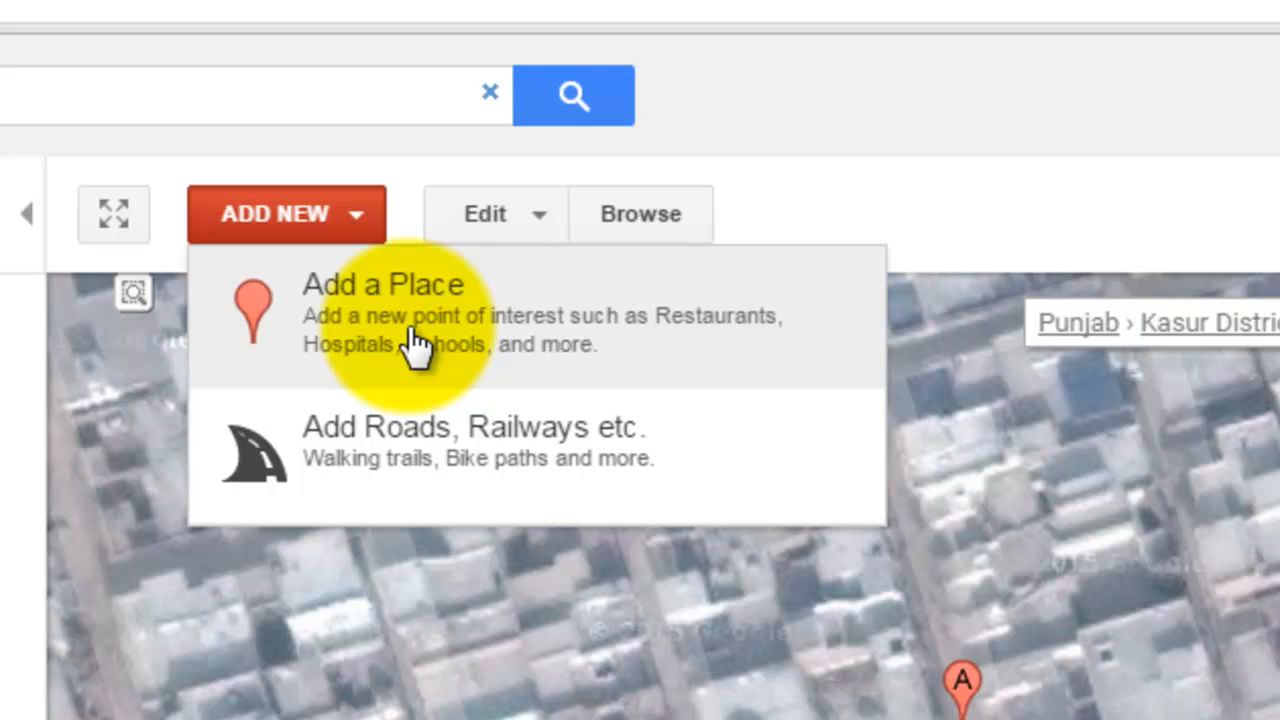
click(893, 681)
mouse_move(1276, 306)
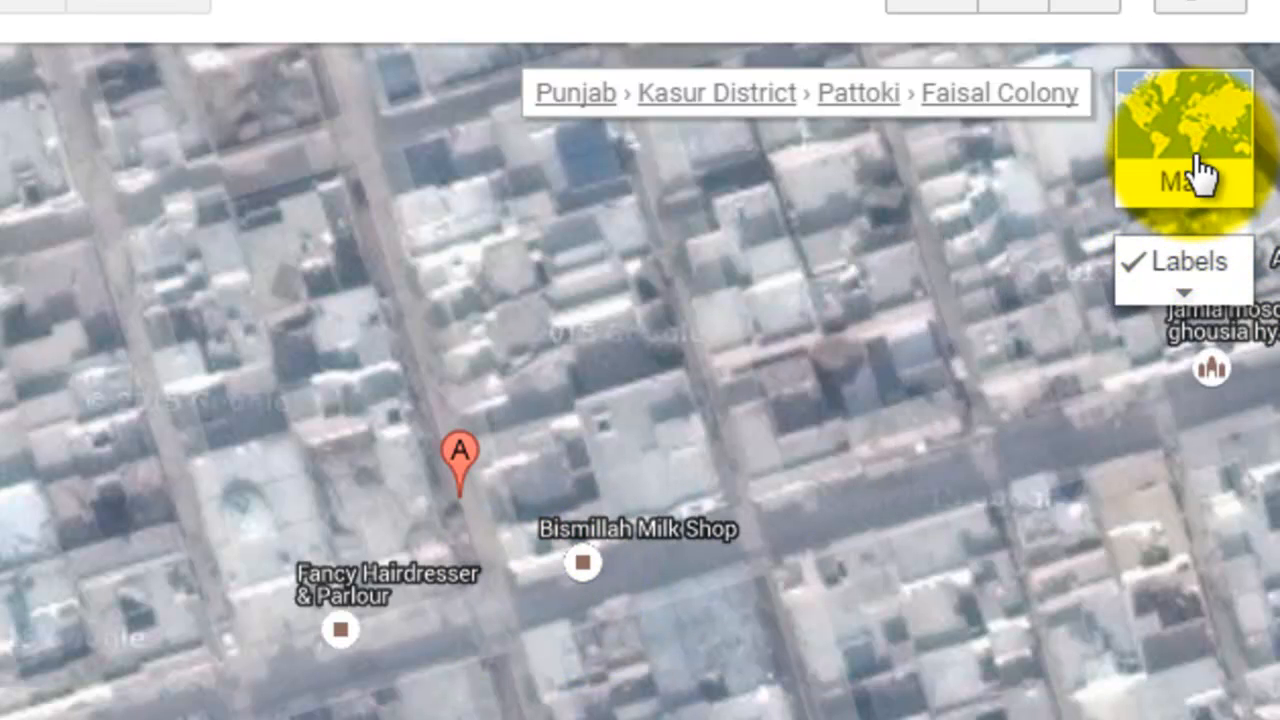
mouse_move(1200, 137)
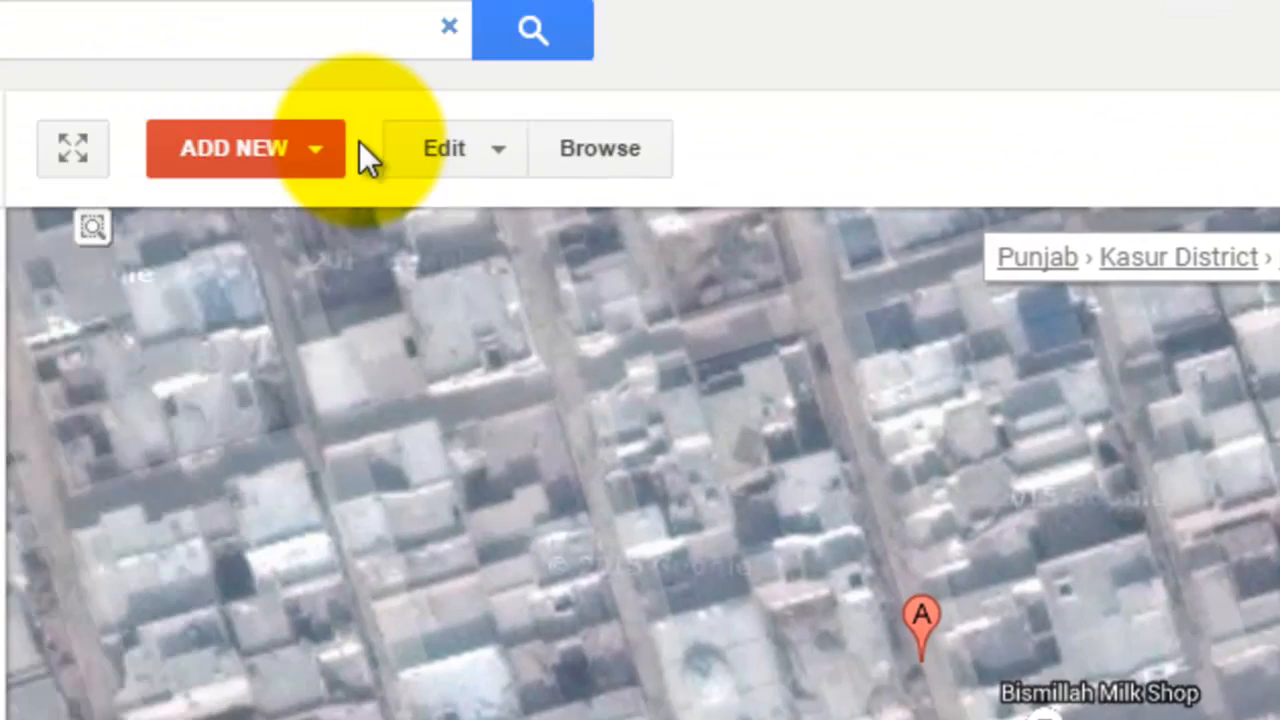
Add a new place and drop its marker on the building just northwest of Fancy Hairdresser & Parlour
click(262, 148)
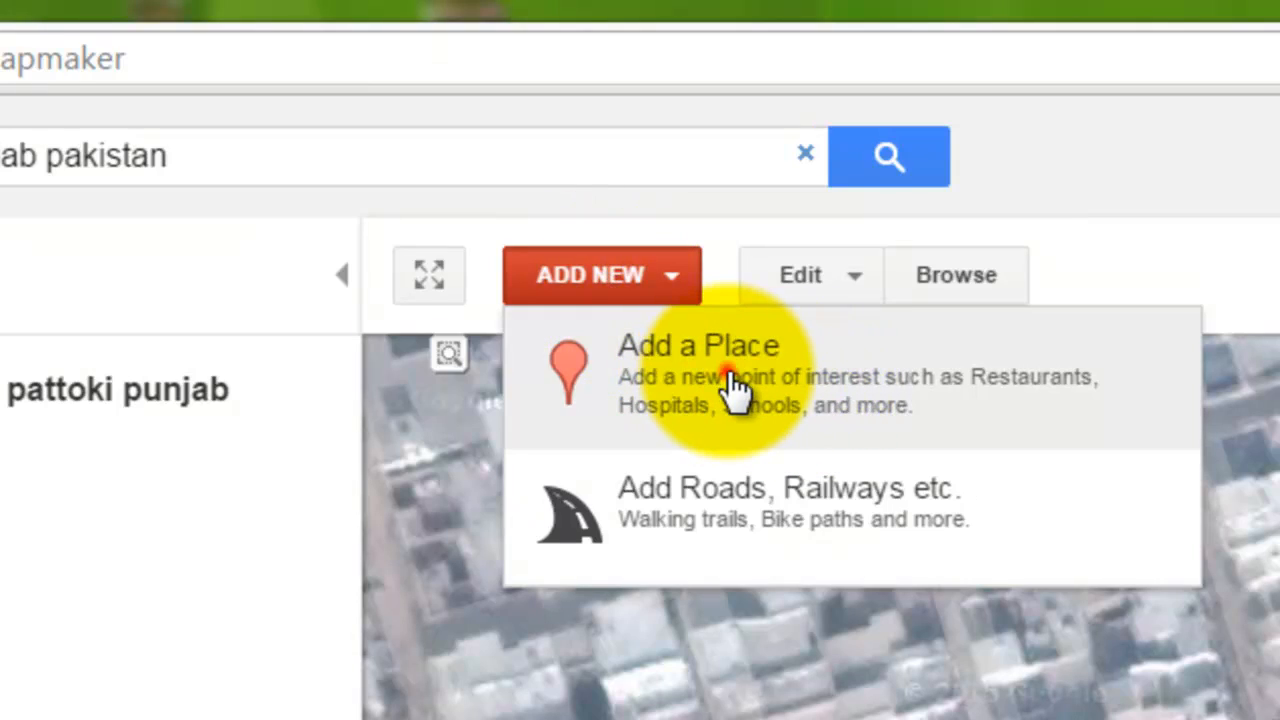
click(733, 382)
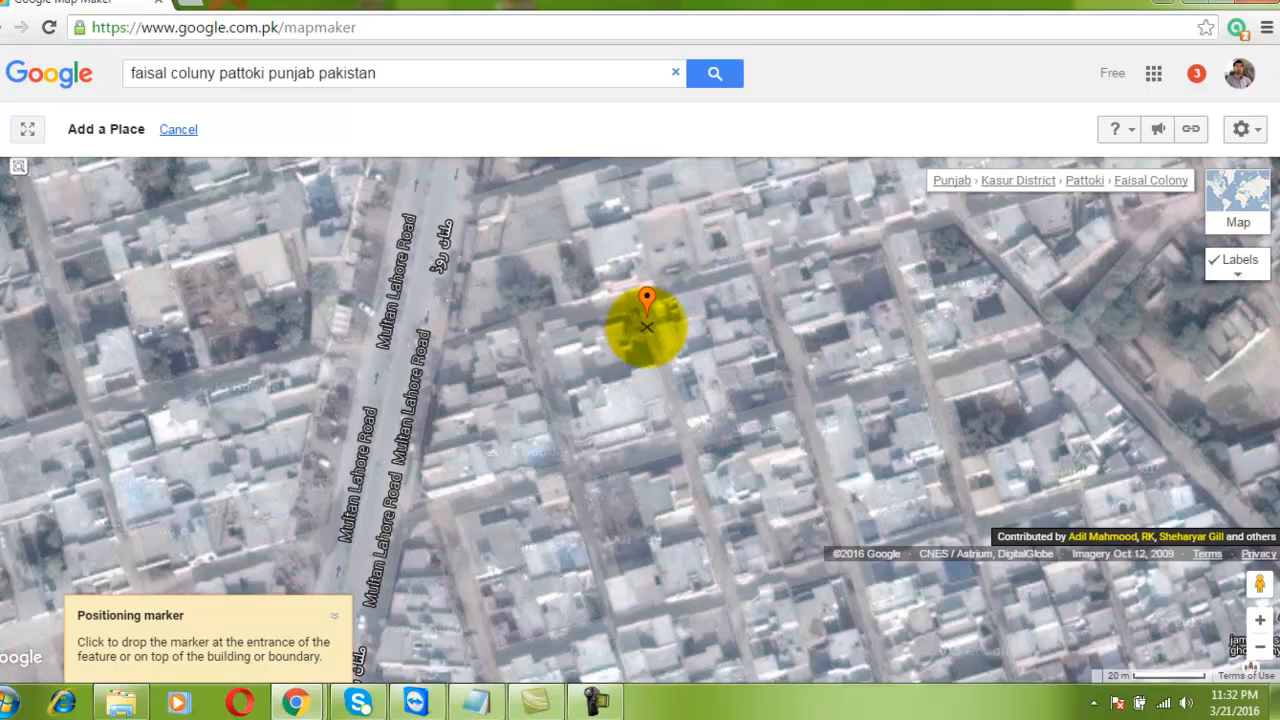
scroll(647, 325, down, 2)
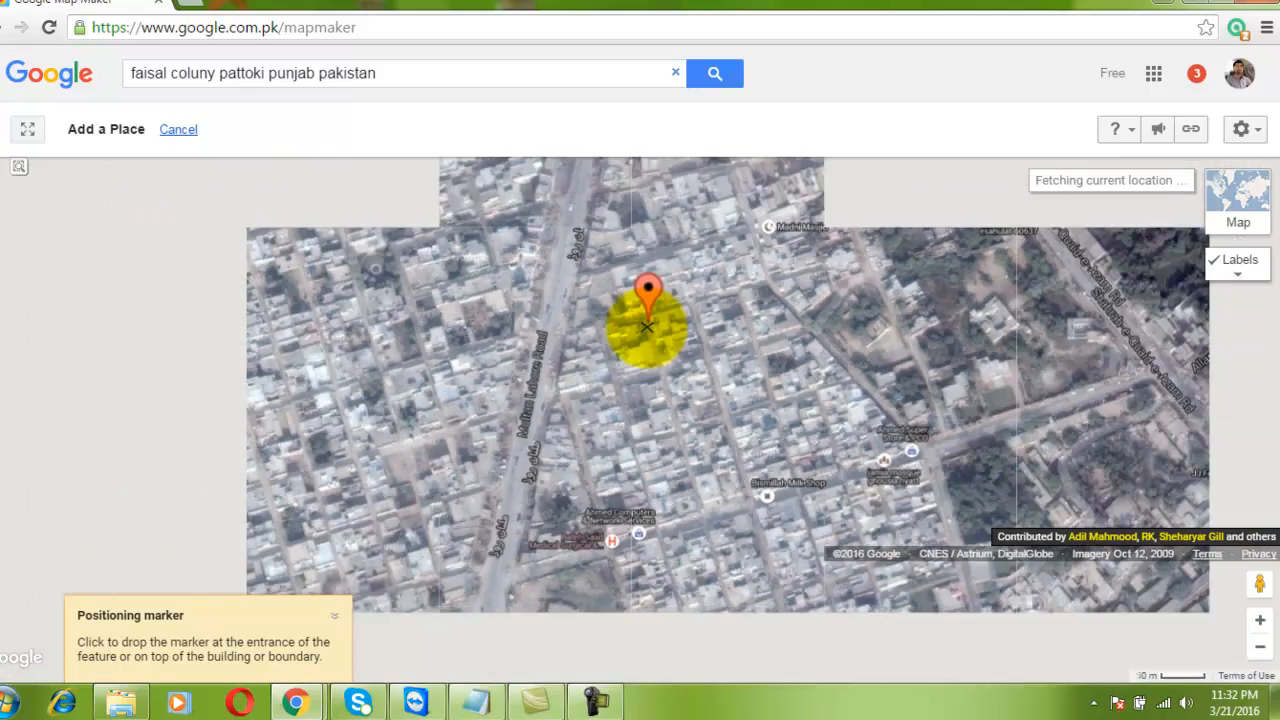
scroll(628, 370, up, 2)
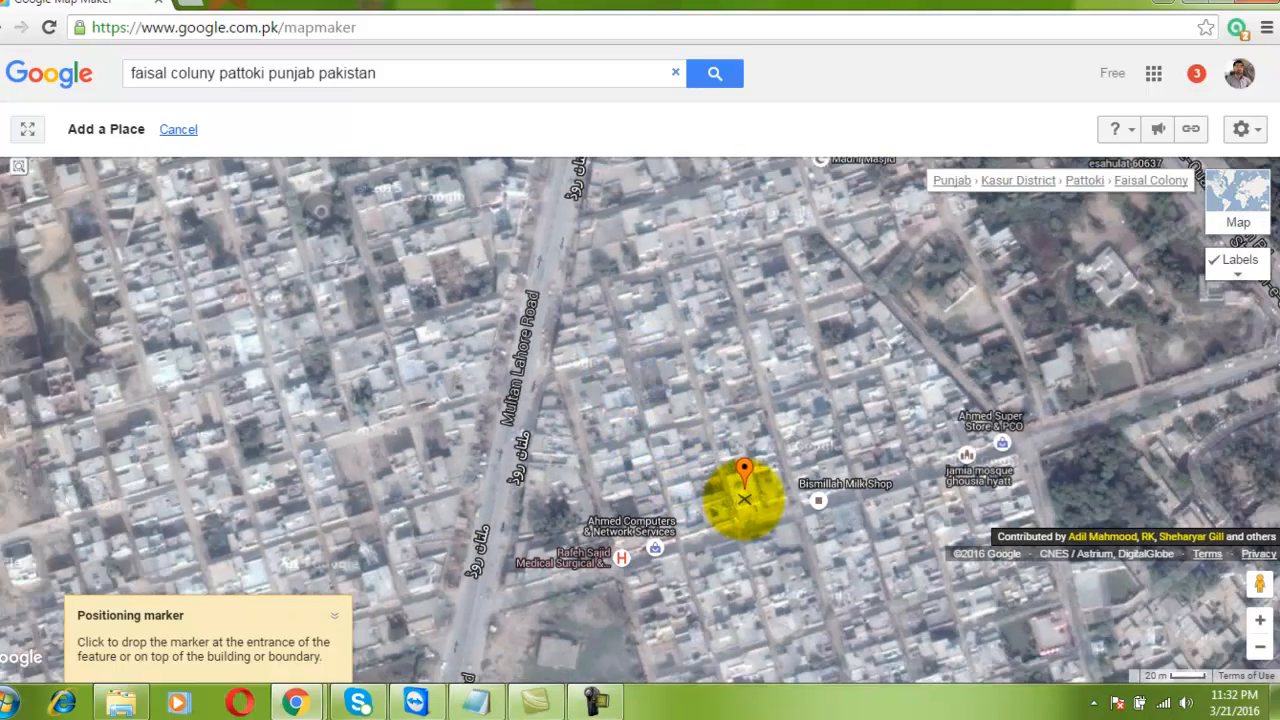
scroll(744, 499, up, 2)
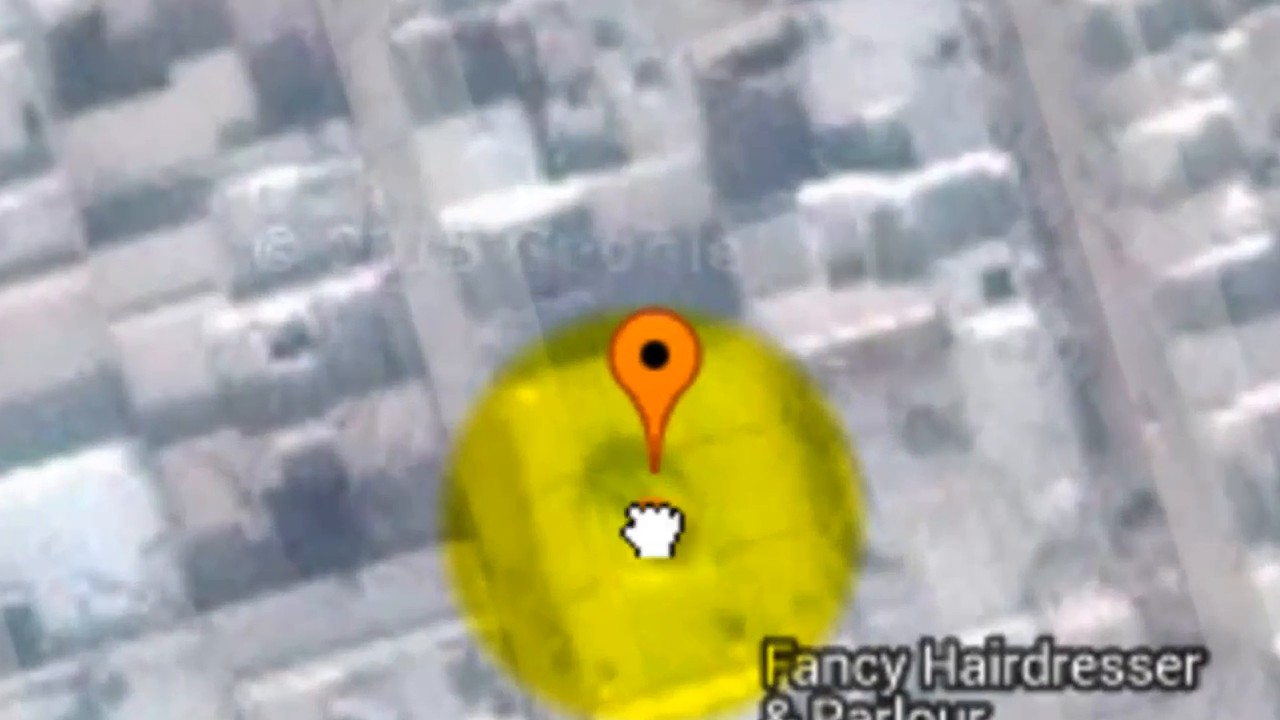
click(658, 518)
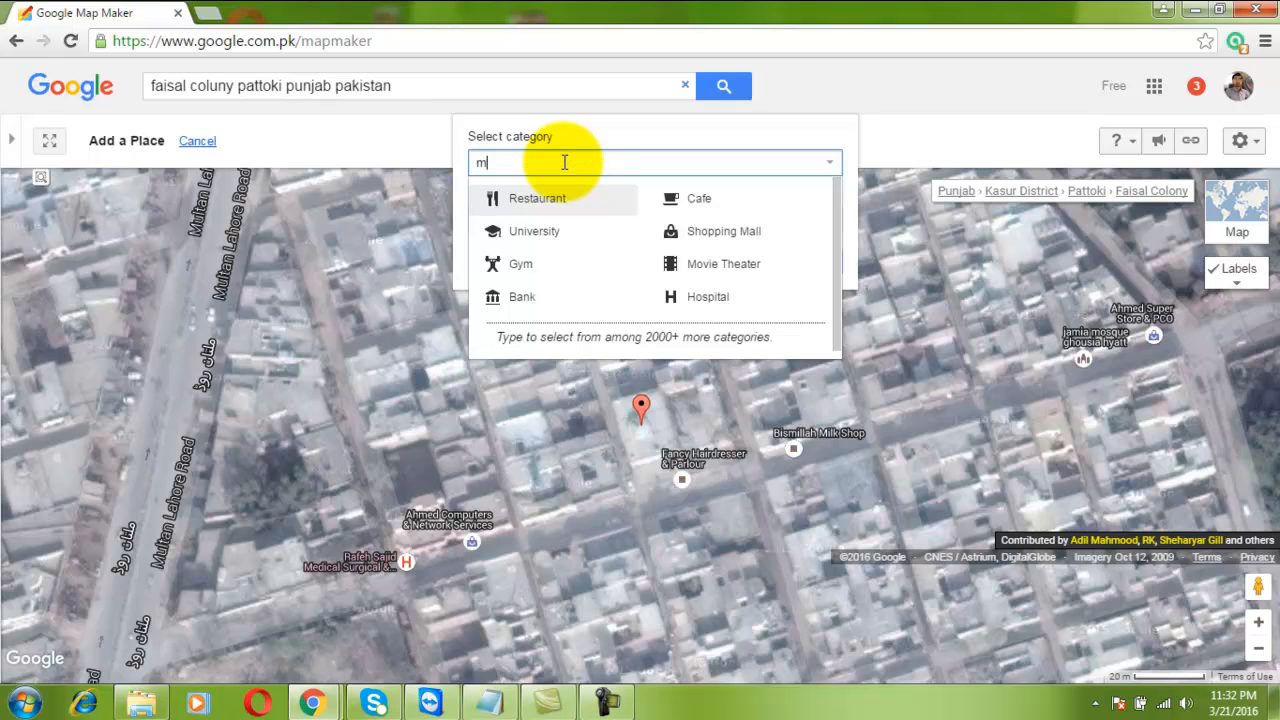
Set the new place's category to Mosque and its name to "khadijah Mosque faisal Coluny Pattoki"
text(mo)
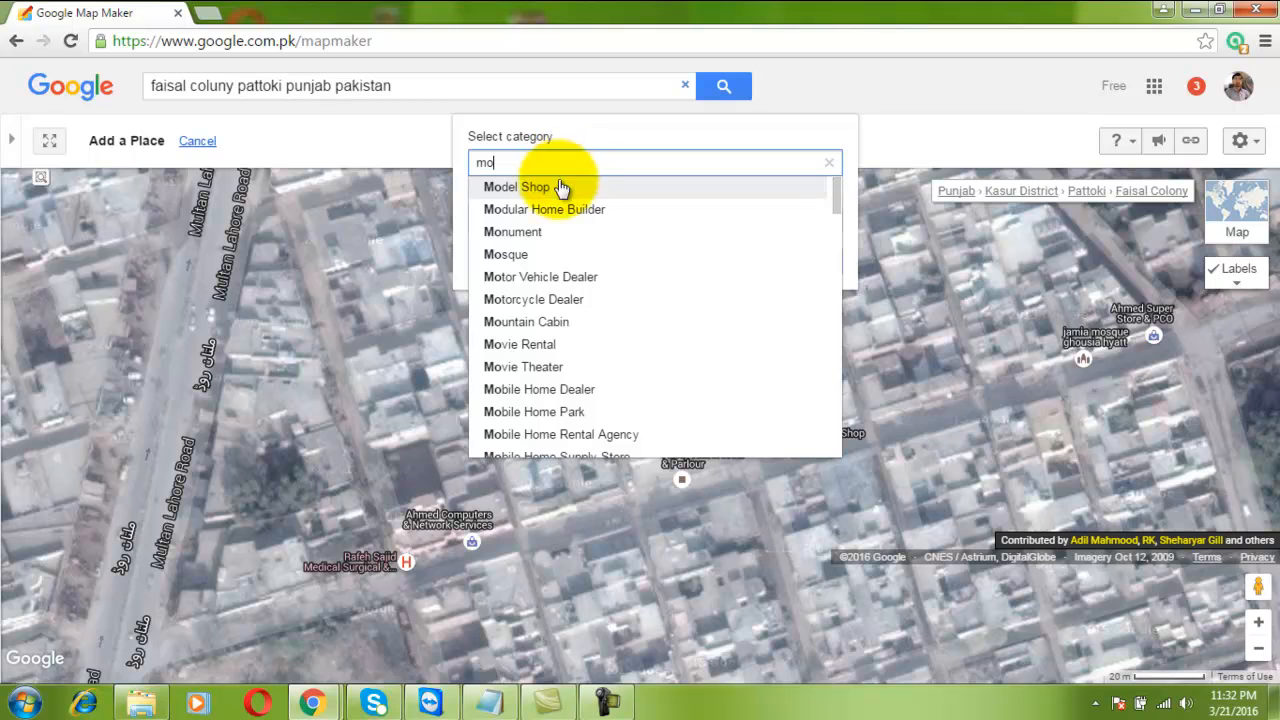
click(549, 253)
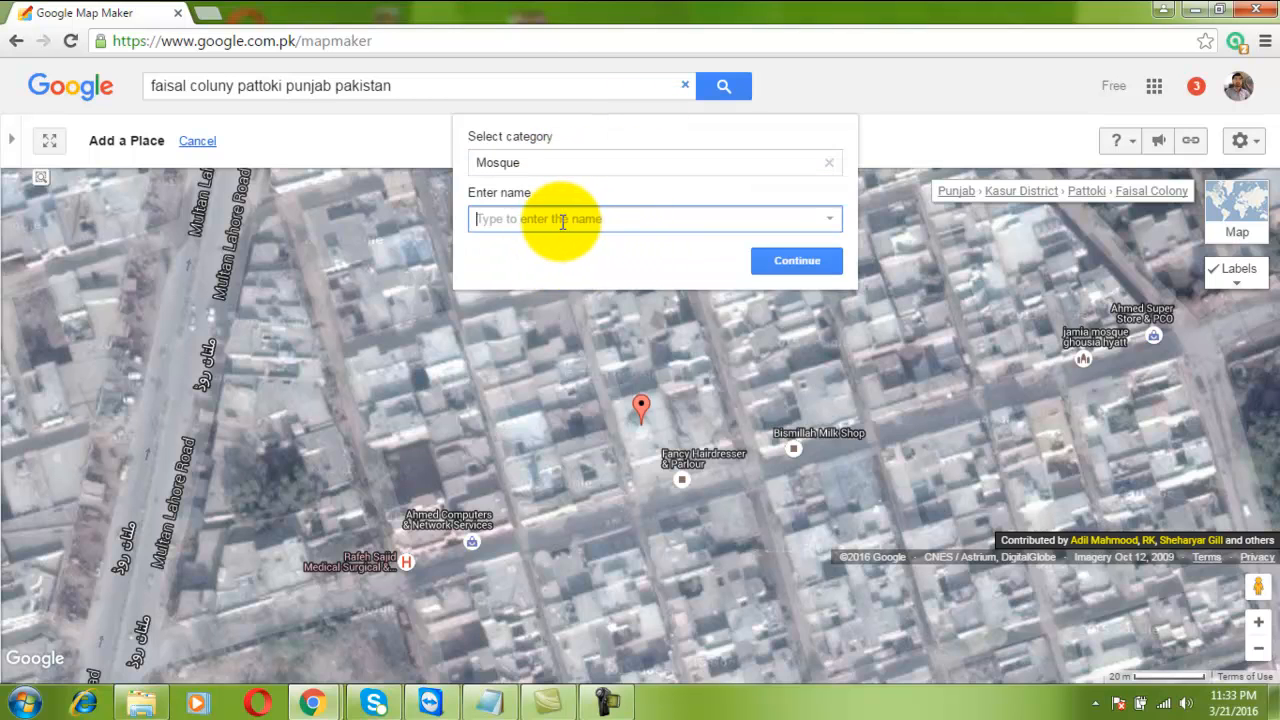
text(khadijah Mosque faisal Coluny)
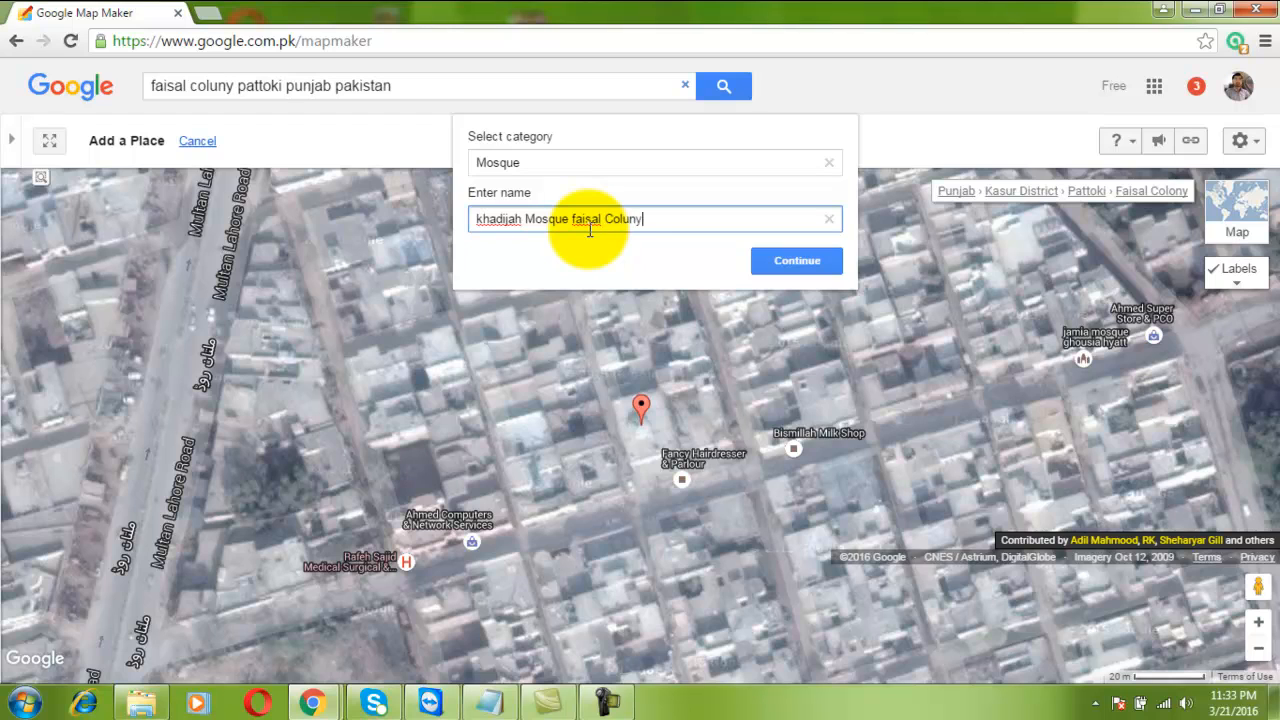
text(oki)
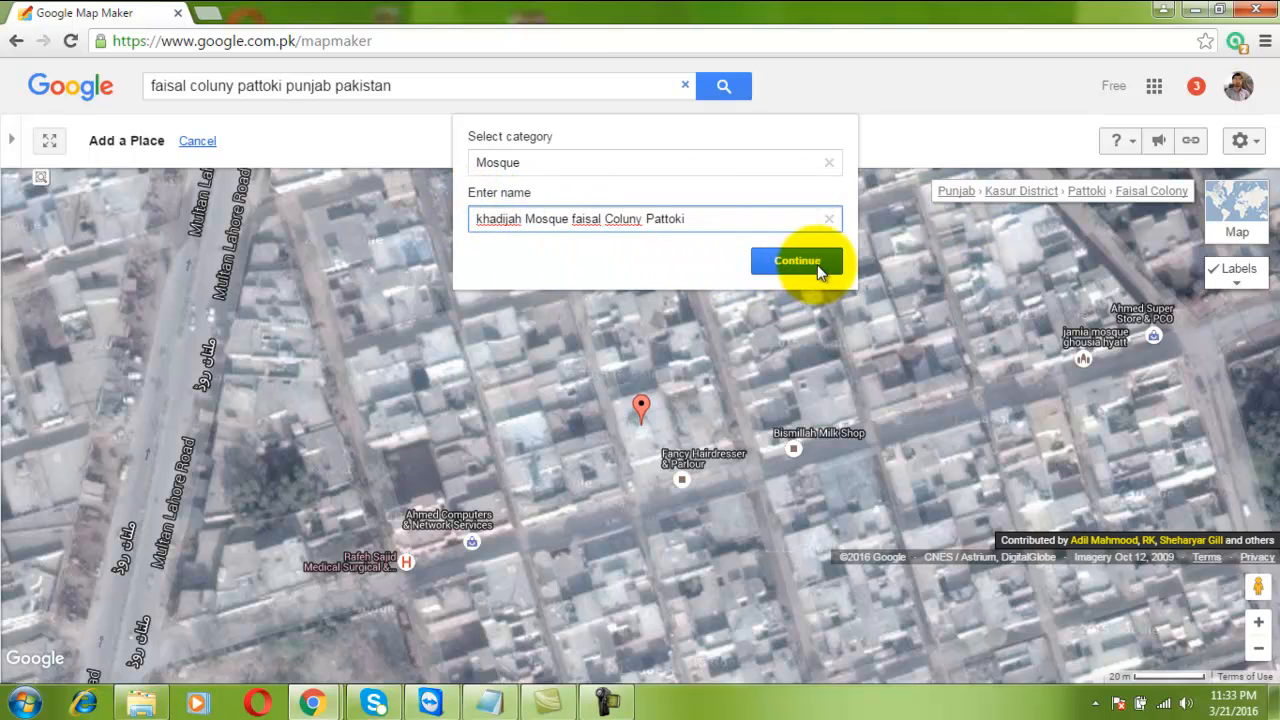
Try "masjd" as the place category, and choose Mosque again instead
click(571, 167)
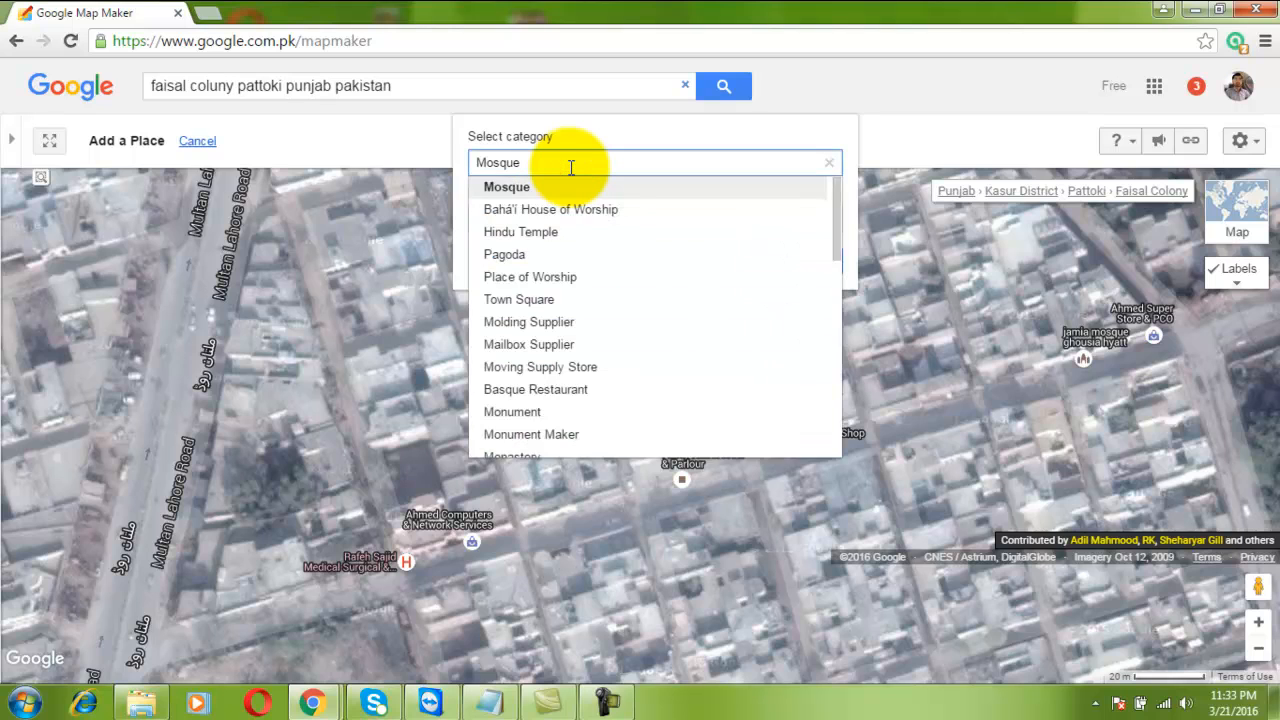
drag(571, 167, 474, 170)
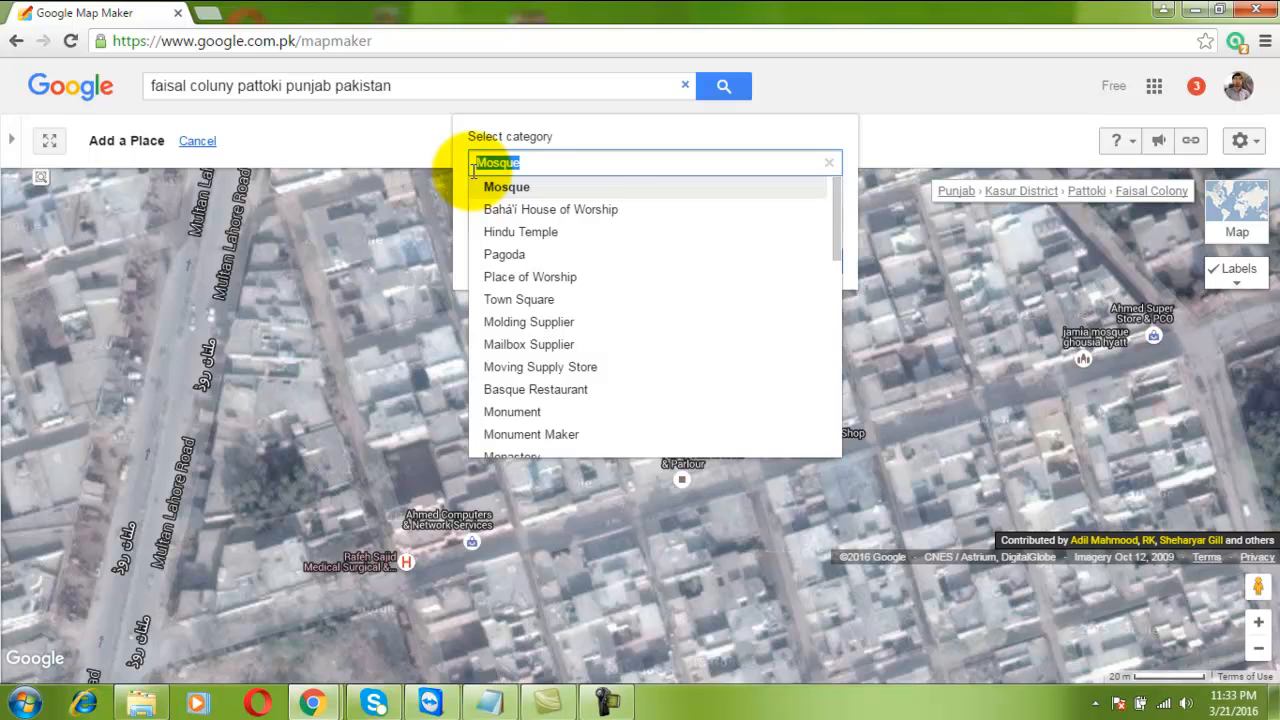
text(mas)
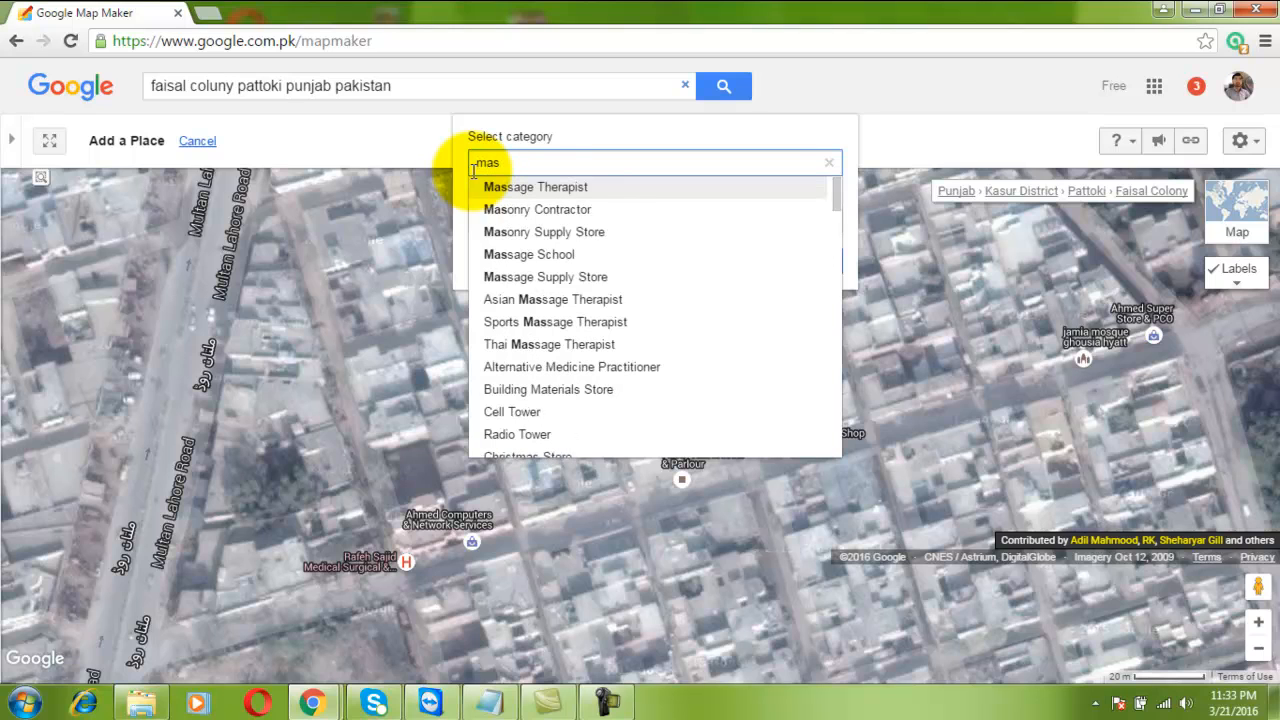
text(j)
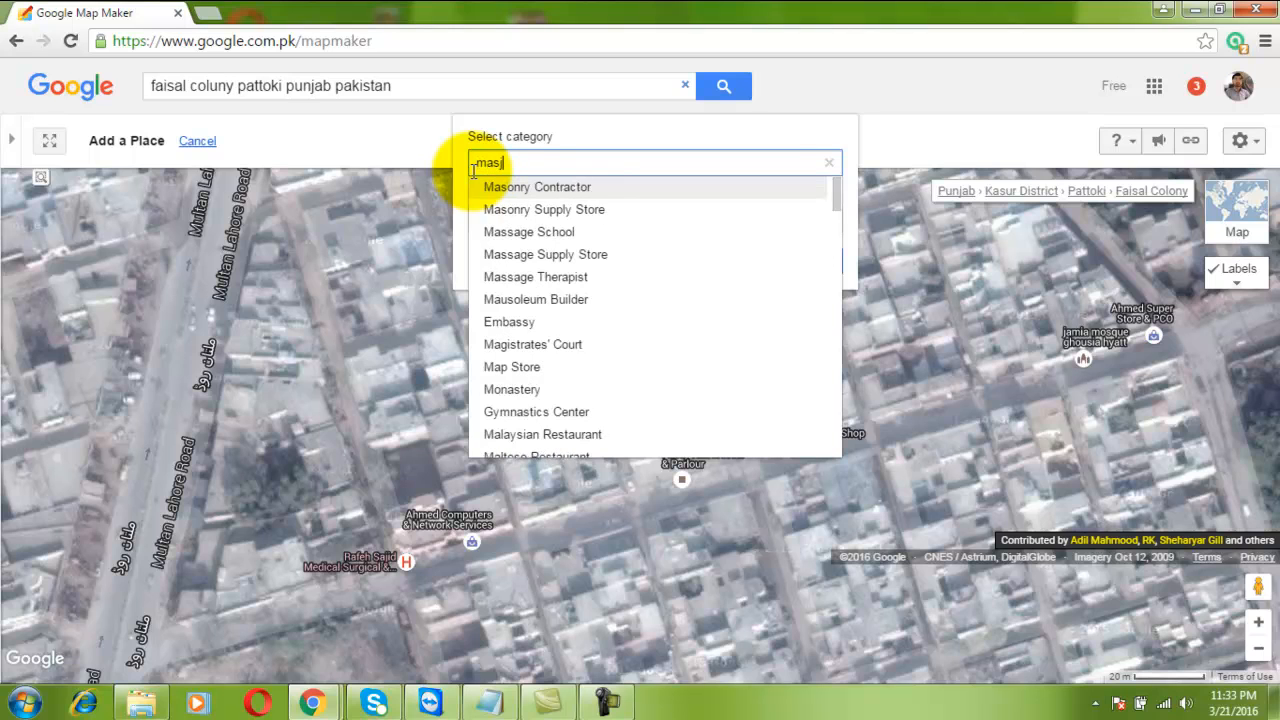
text(d)
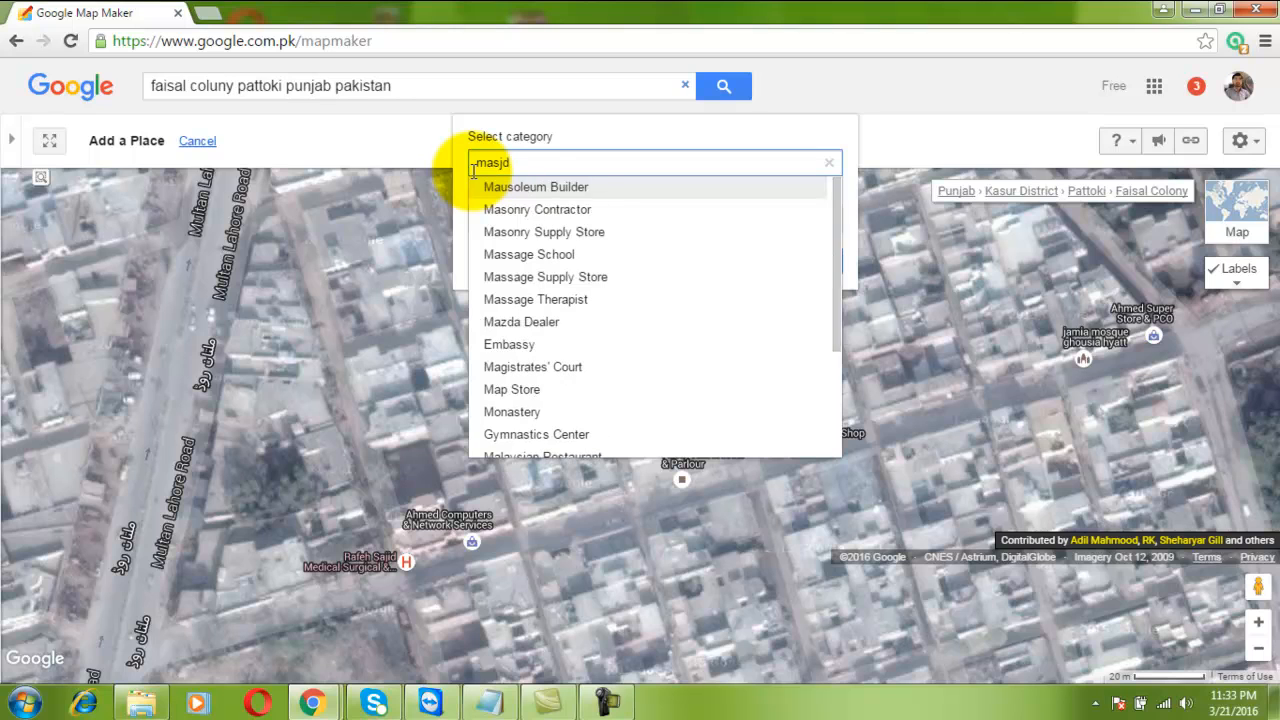
key(BackSpace)
key(BackSpace)
key(BackSpace)
key(BackSpace)
key(BackSpace)
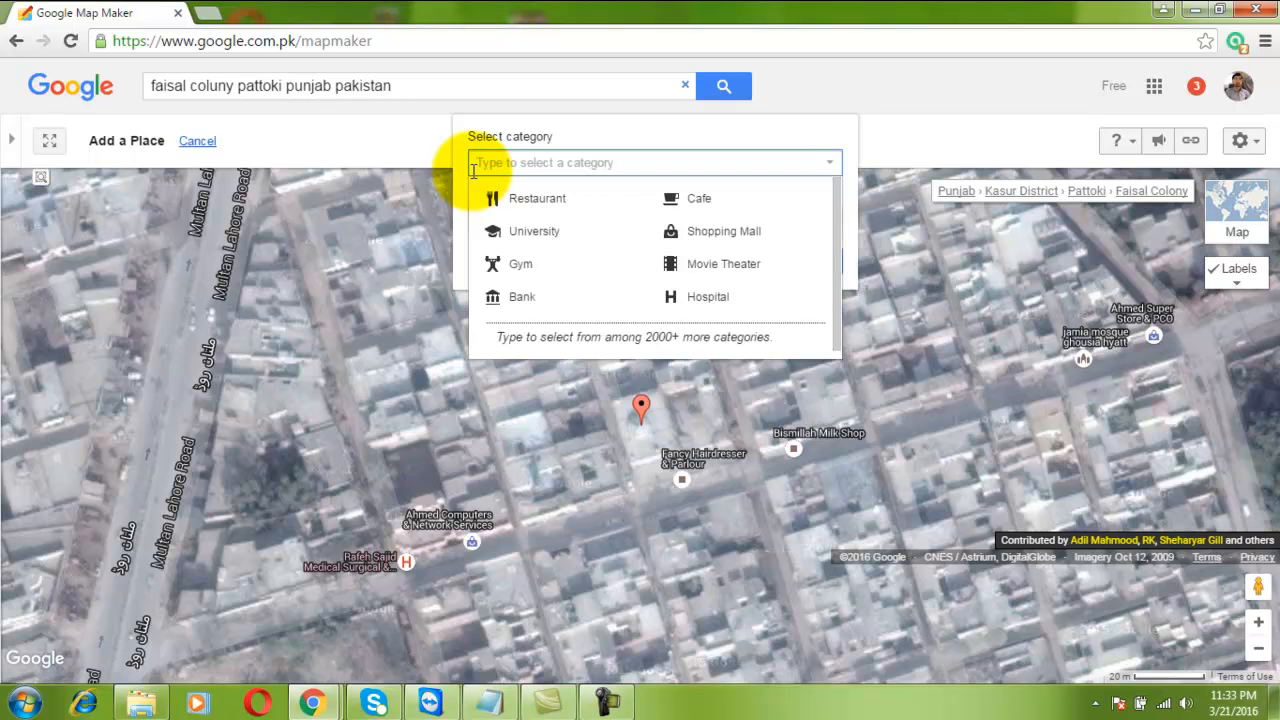
text(mo)
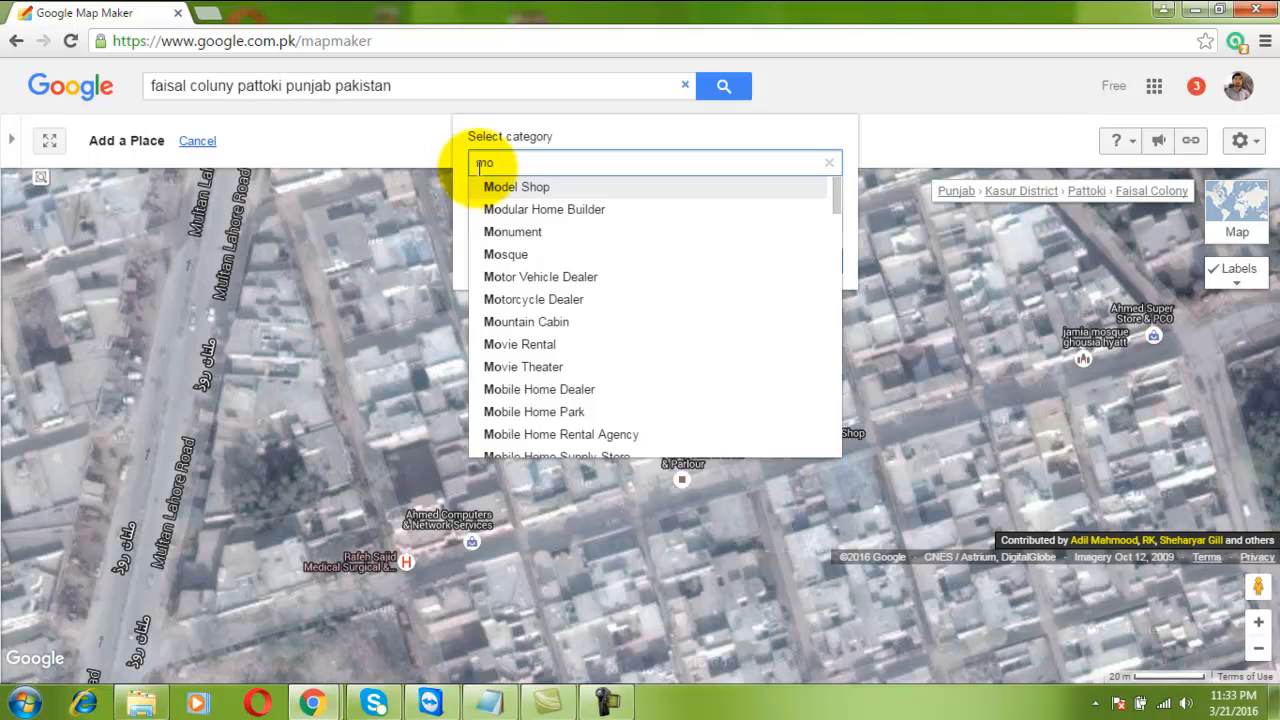
click(503, 254)
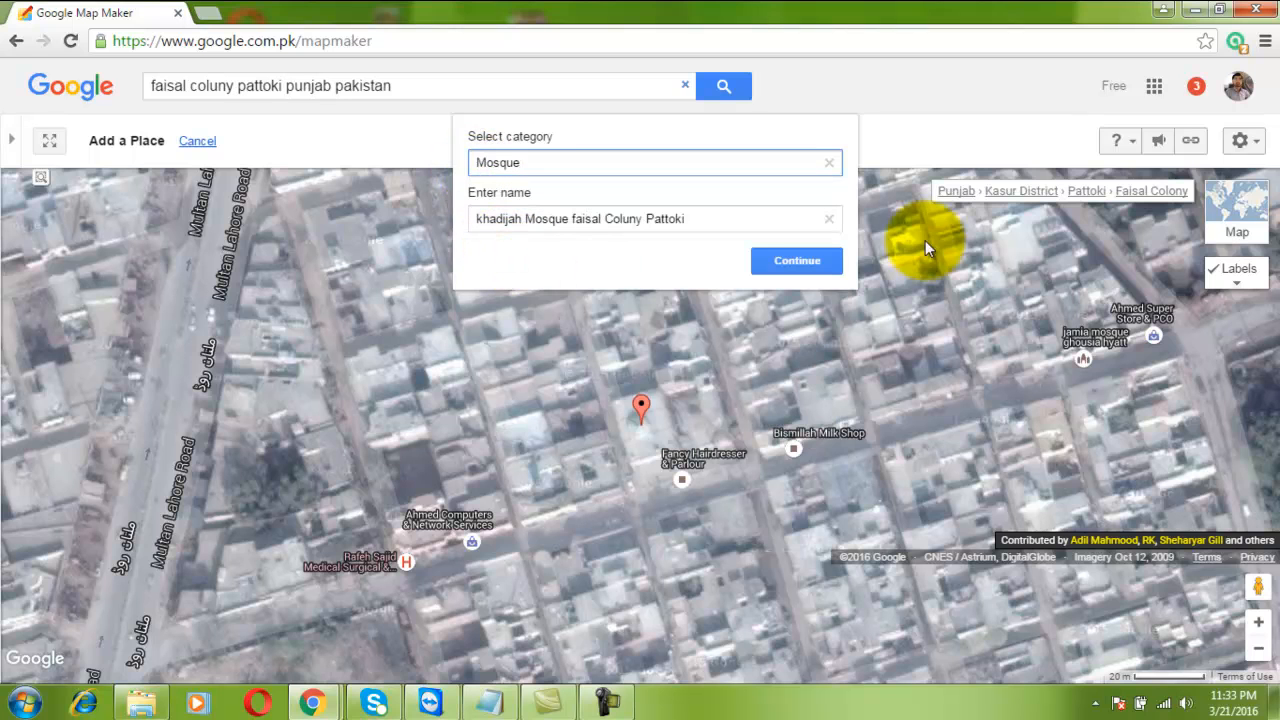
Continue to the new mosque's details form and examine its address, phone, website, category, working hours, building and comments fields
click(812, 266)
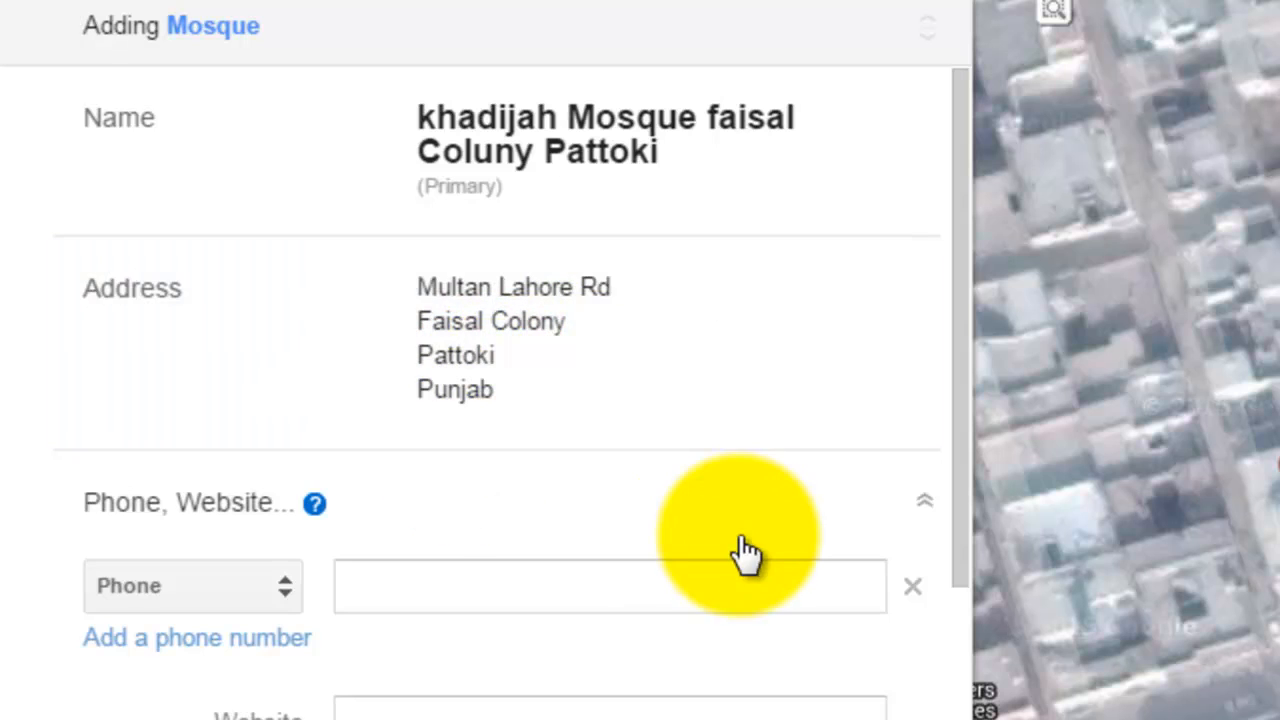
scroll(720, 540, down, 1)
scroll(700, 500, down, 1)
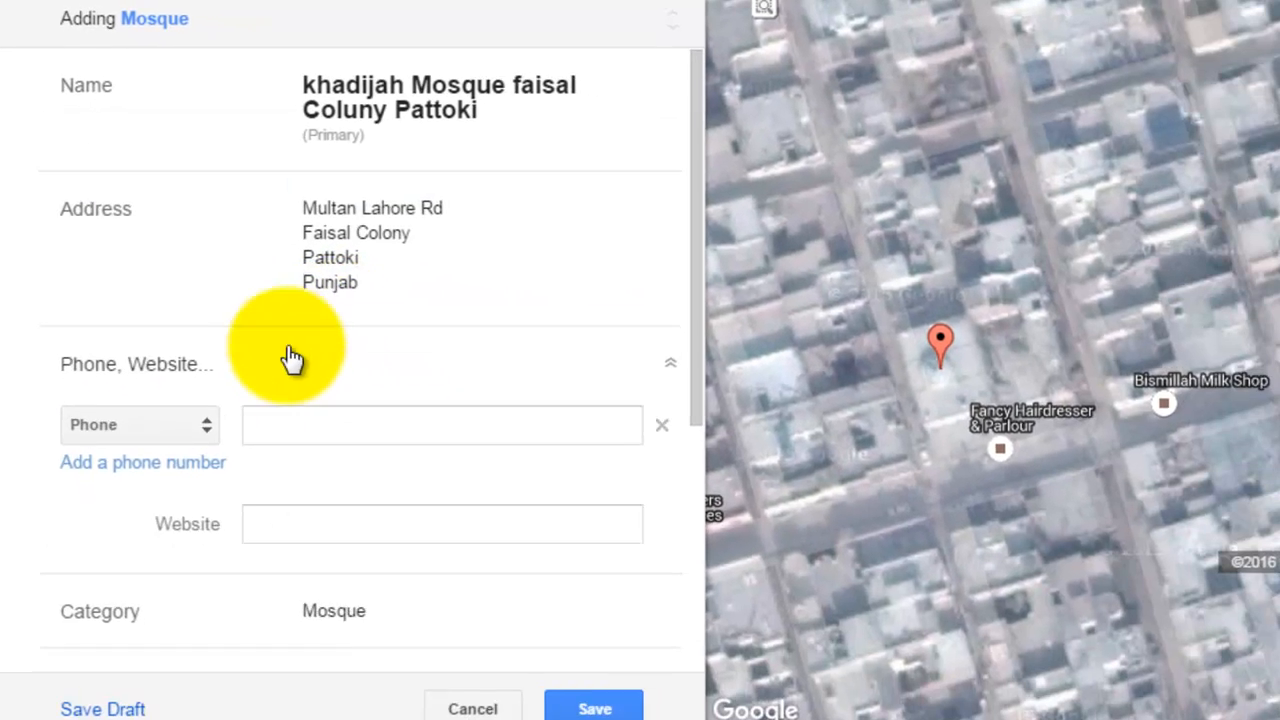
scroll(400, 502, down, 2)
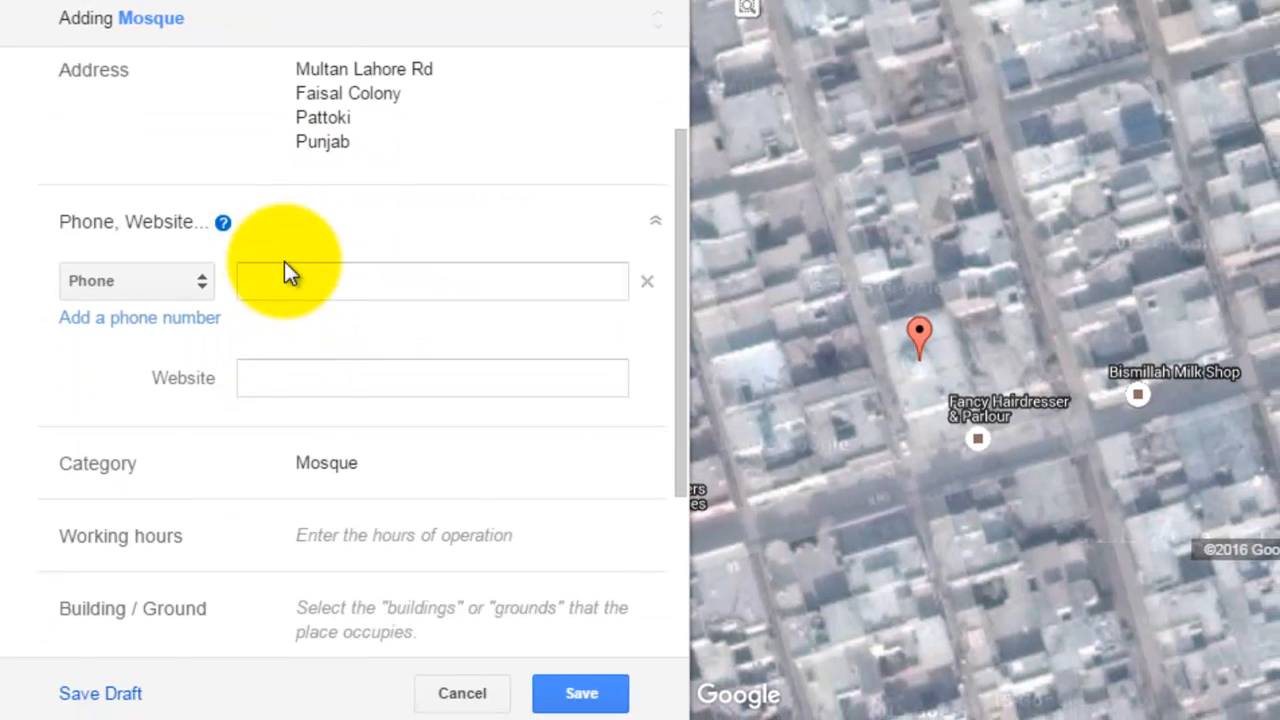
click(360, 377)
click(379, 286)
scroll(223, 391, down, 2)
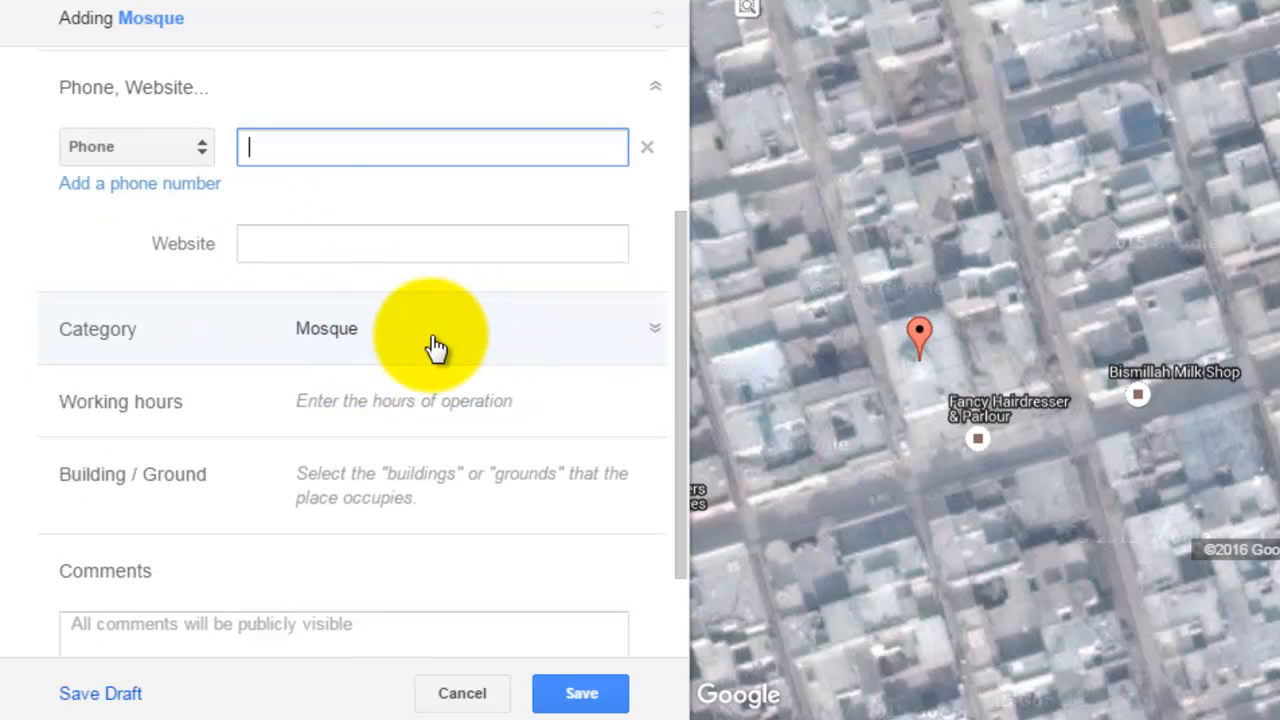
scroll(436, 348, down, 1)
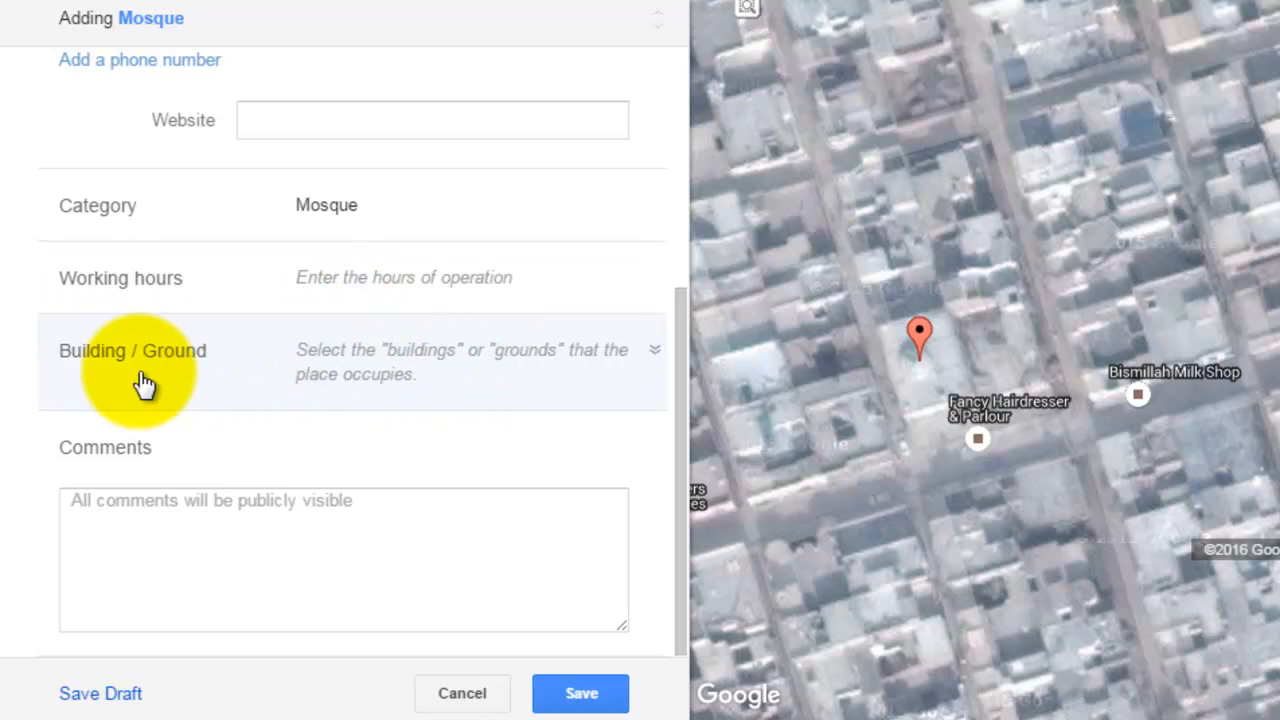
click(276, 528)
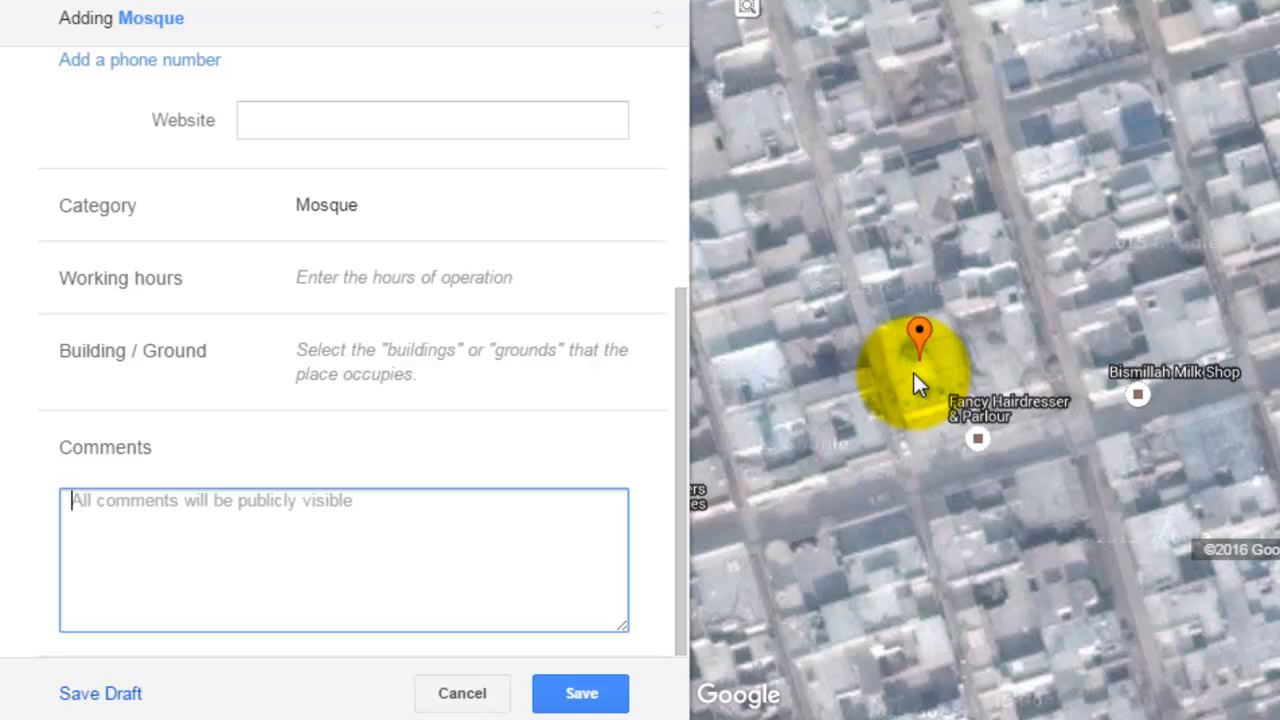
Save the new mosque, keeping the entered name despite its capitalization
click(586, 696)
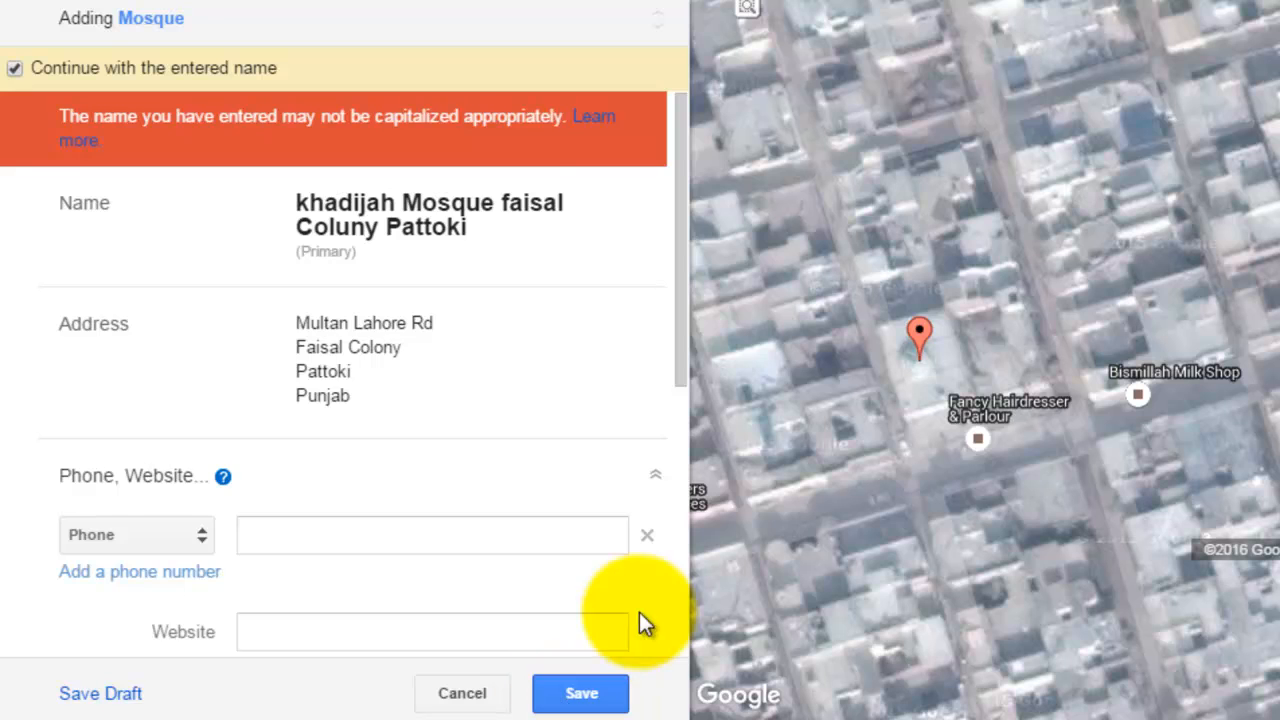
scroll(620, 610, down, 4)
scroll(600, 600, up, 4)
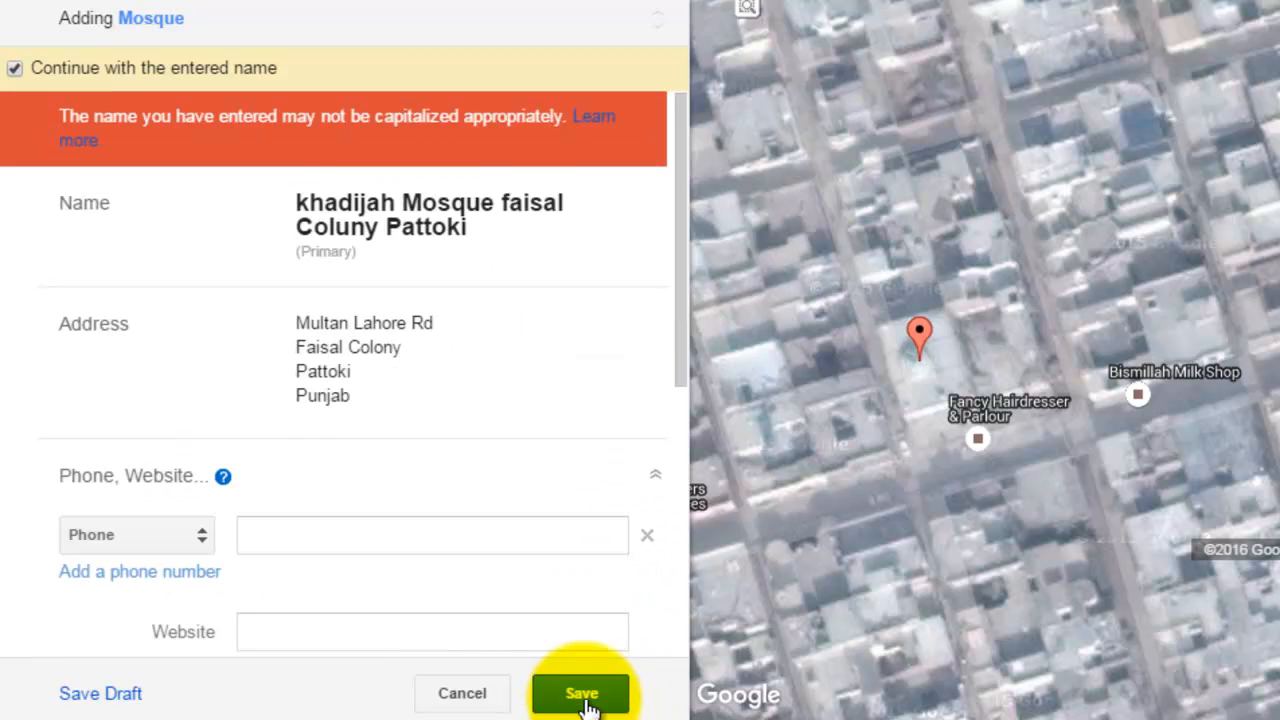
click(585, 698)
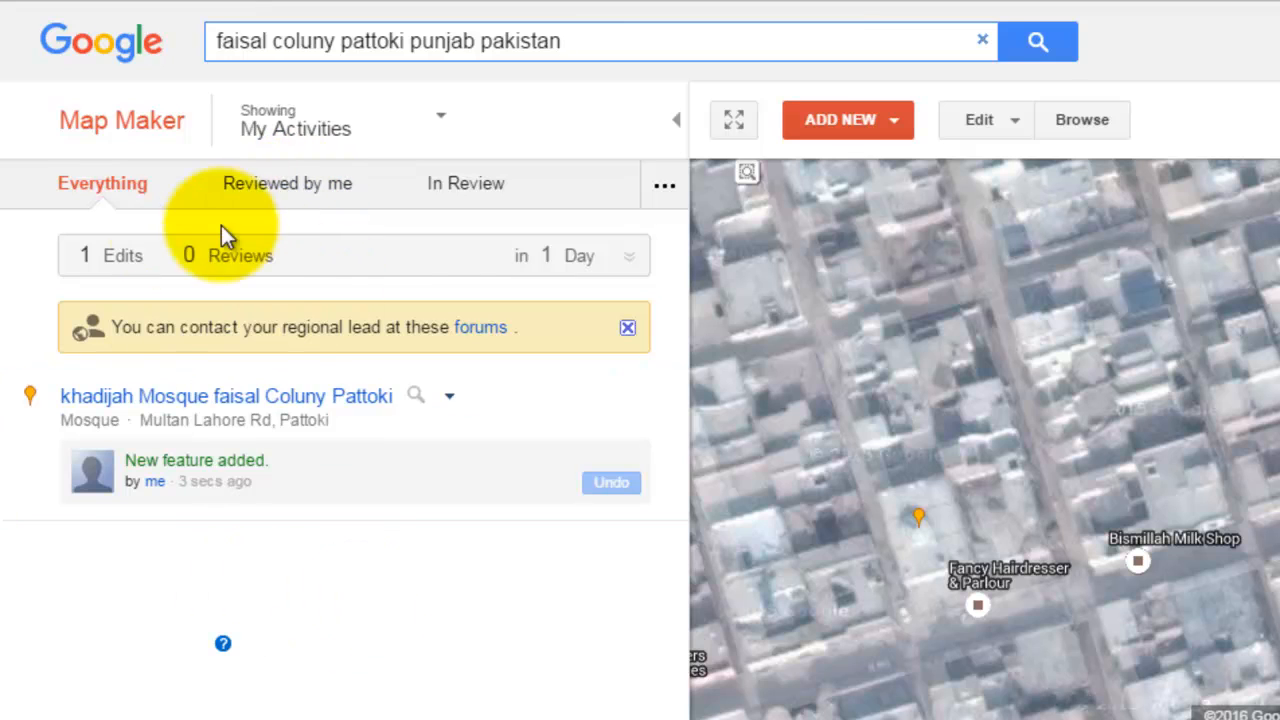
Check the new mosque's status in the Reviewed by me, In Review and Everything activity lists
click(305, 193)
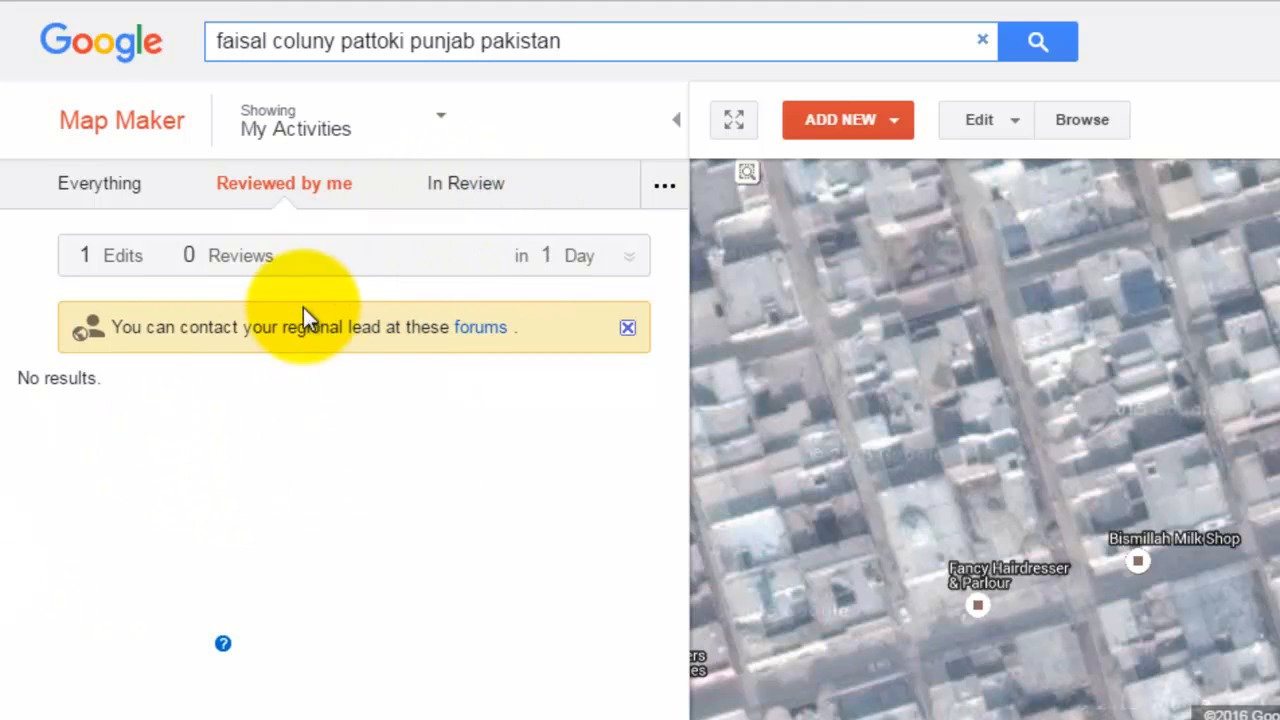
click(468, 187)
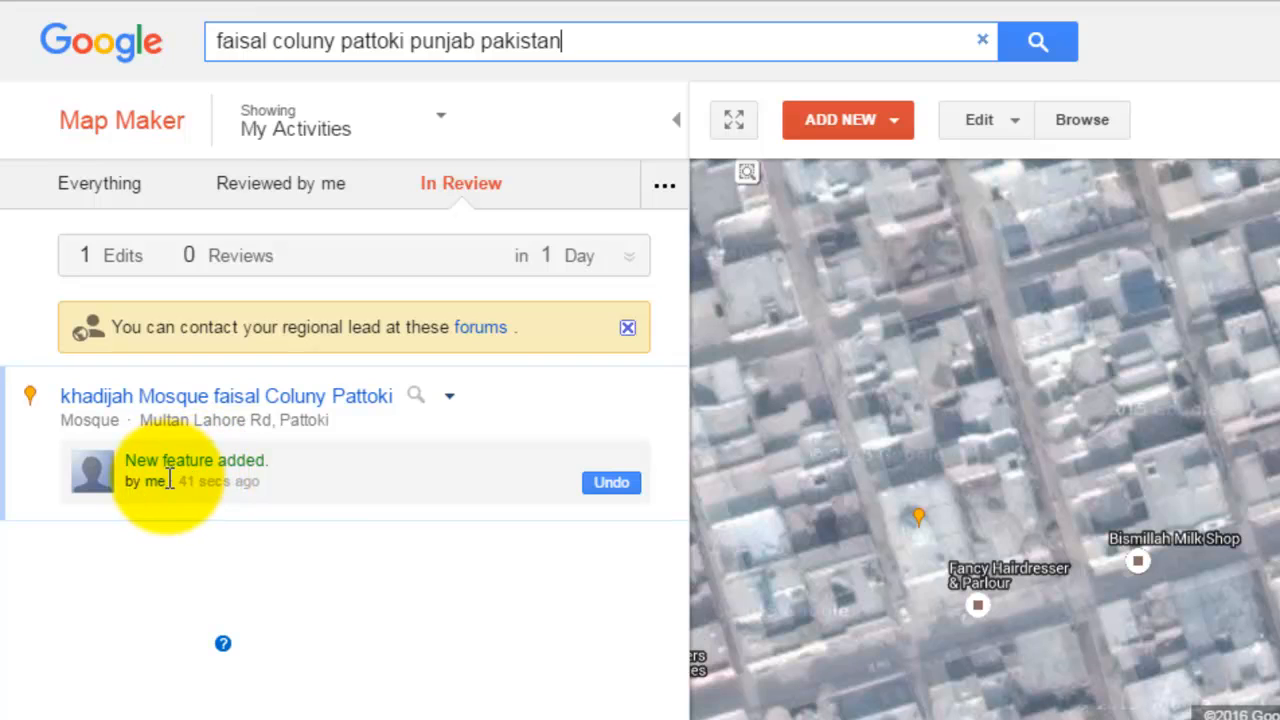
click(110, 190)
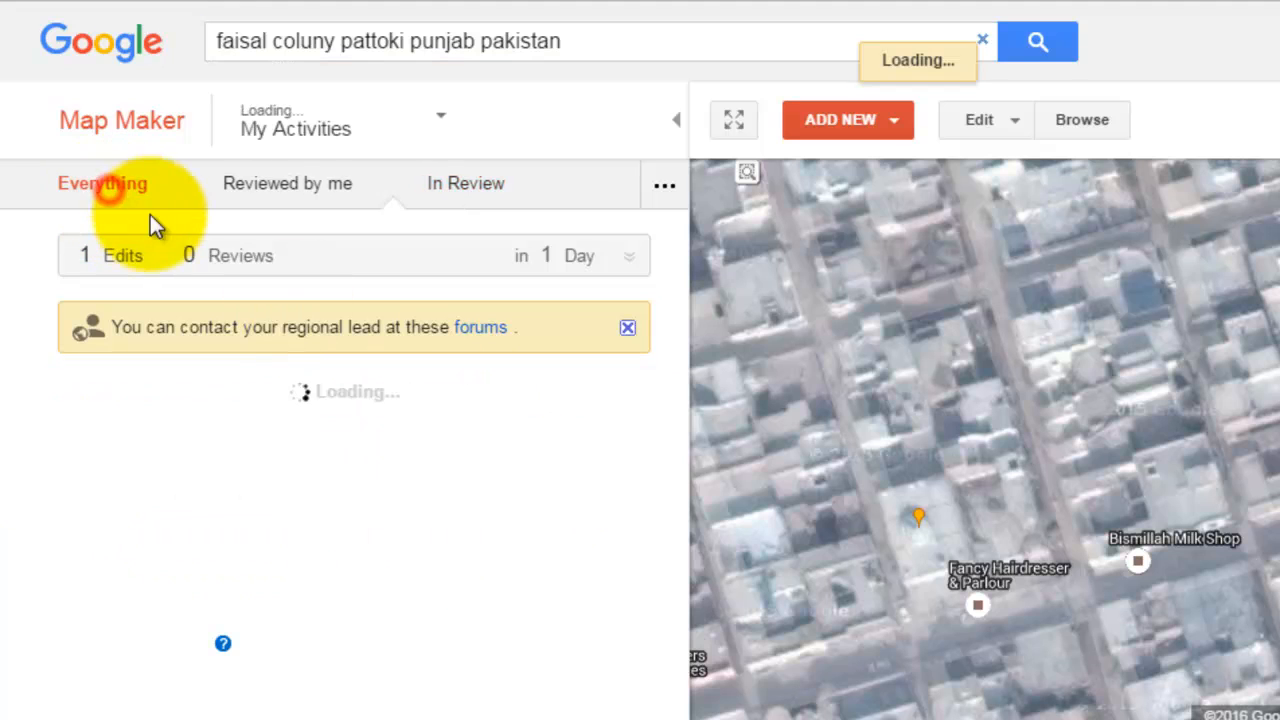